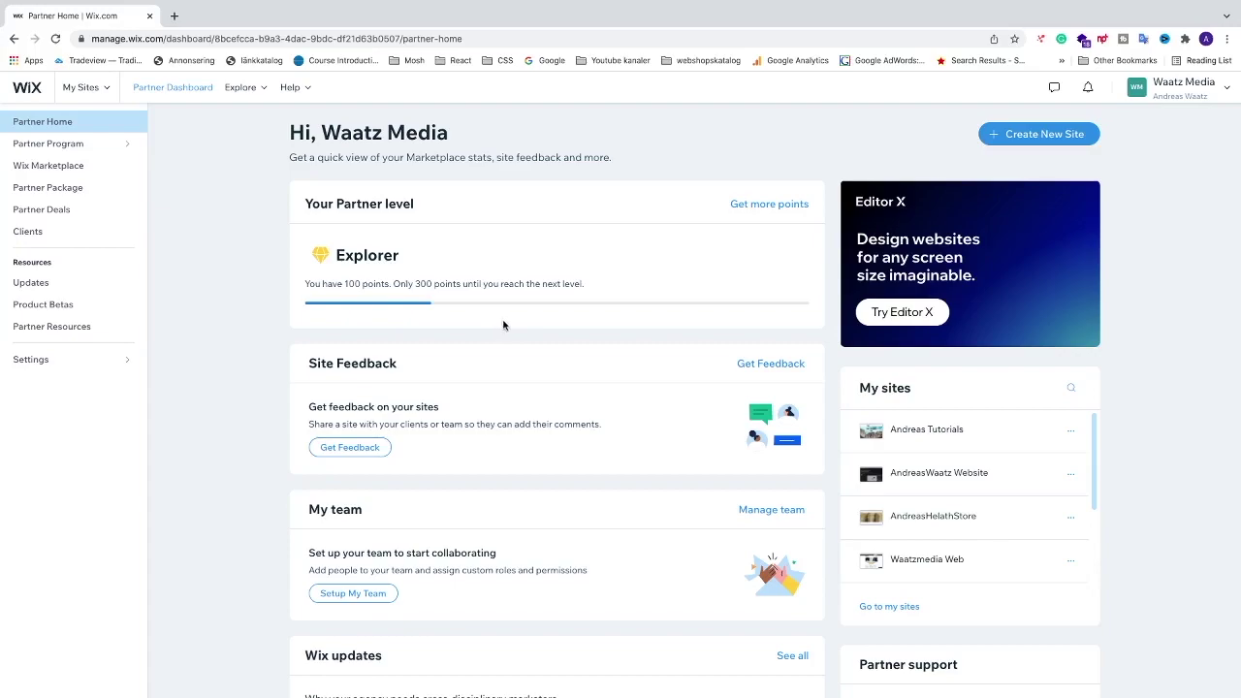
Use the My Sites dropdown's Go to All Sites link to list every site in the account
click(95, 92)
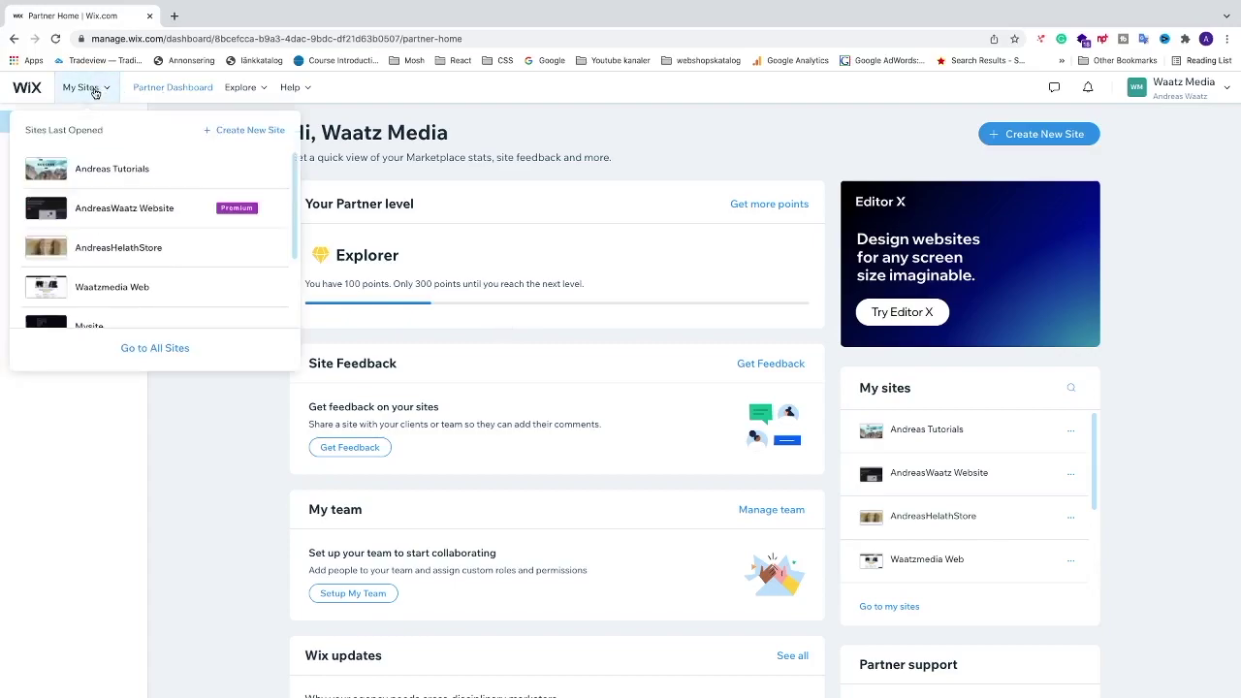
scroll(139, 216, down, 4)
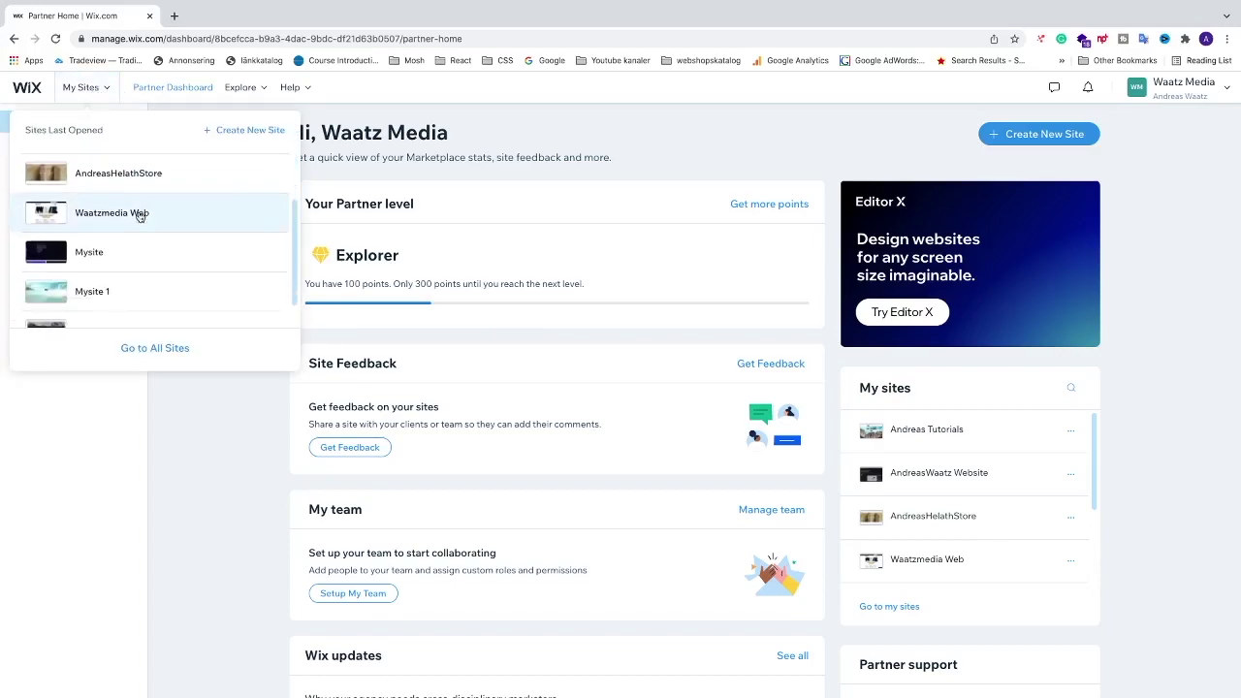
click(144, 347)
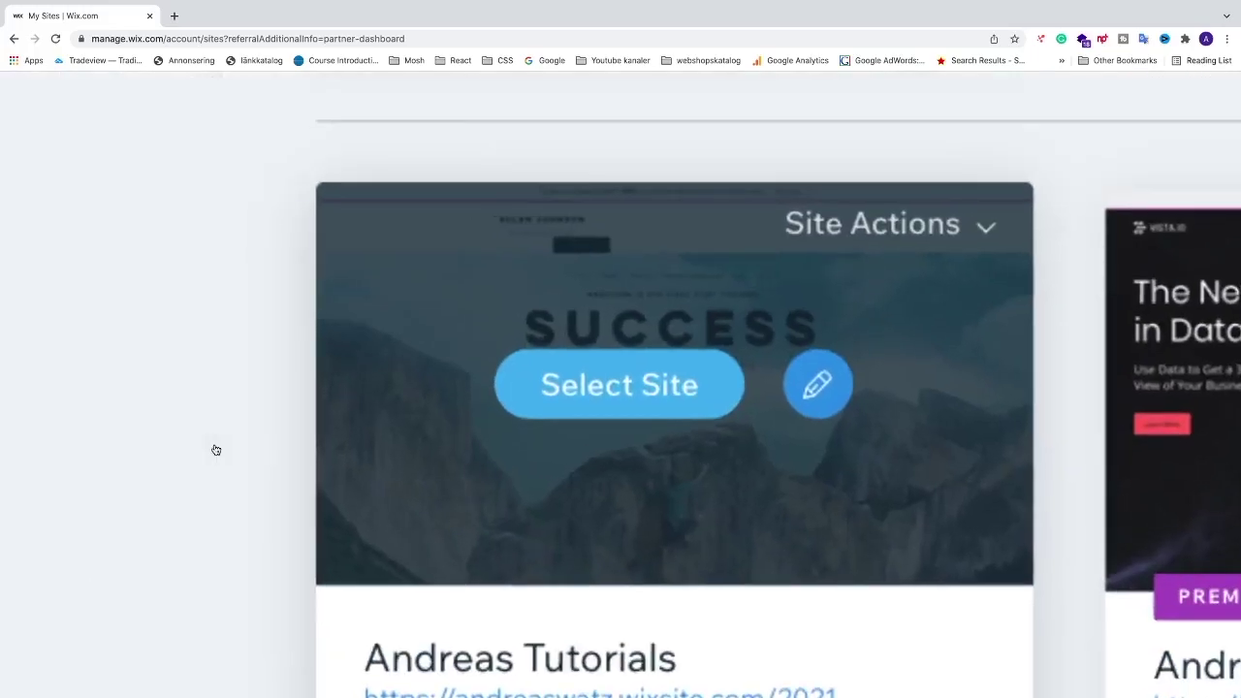
Open the Andreas Tutorials site's dashboard and launch it in the Wix Editor
click(589, 397)
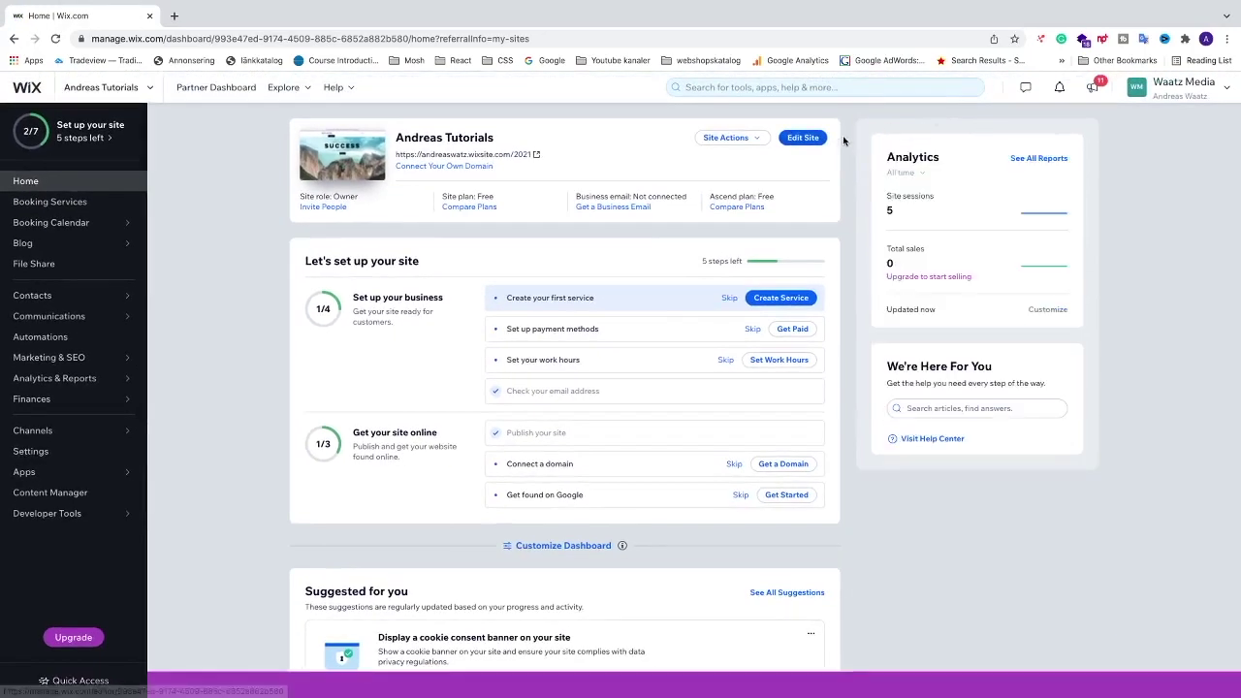
scroll(801, 136, up, 5)
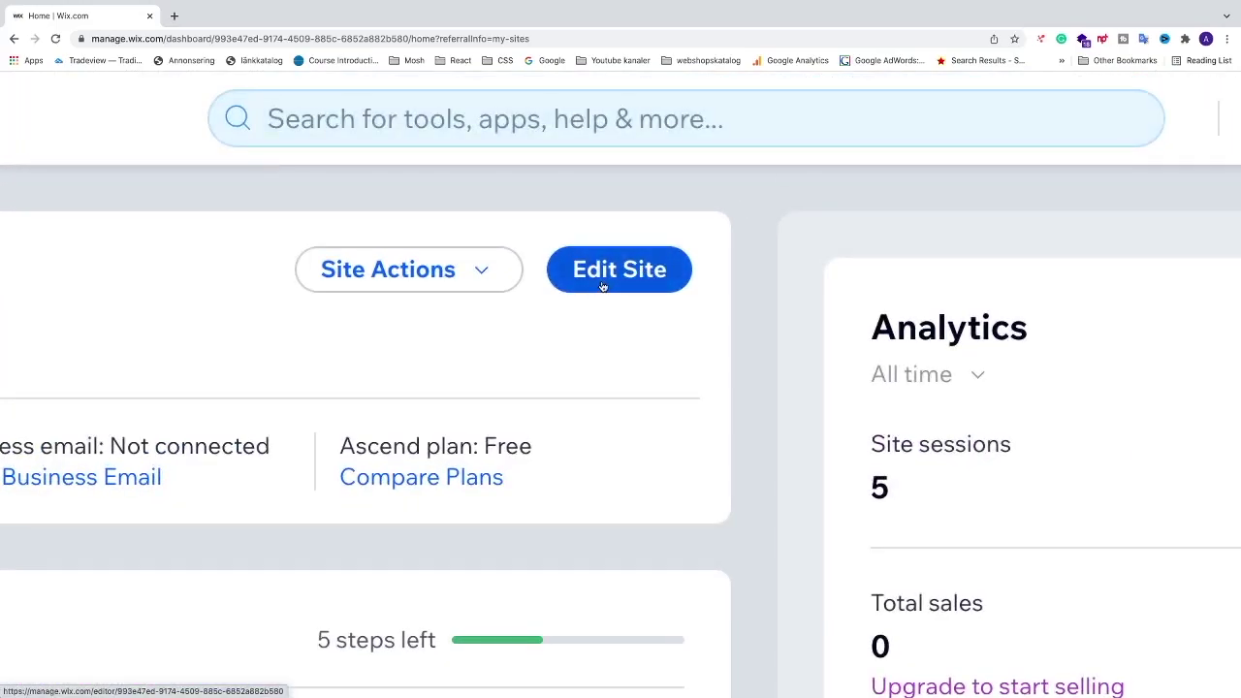
click(603, 281)
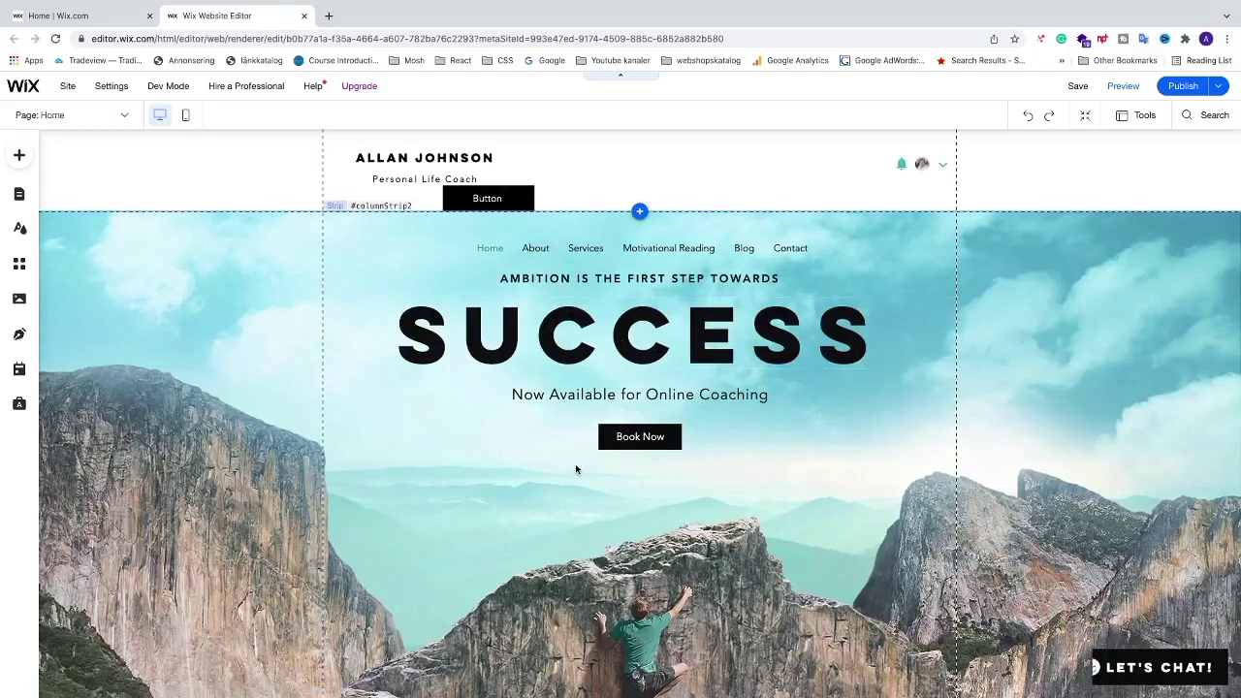
Collapse the Home.js code panel and bring the blank strip below the SUCCESS hero into view
scroll(568, 488, down, 5)
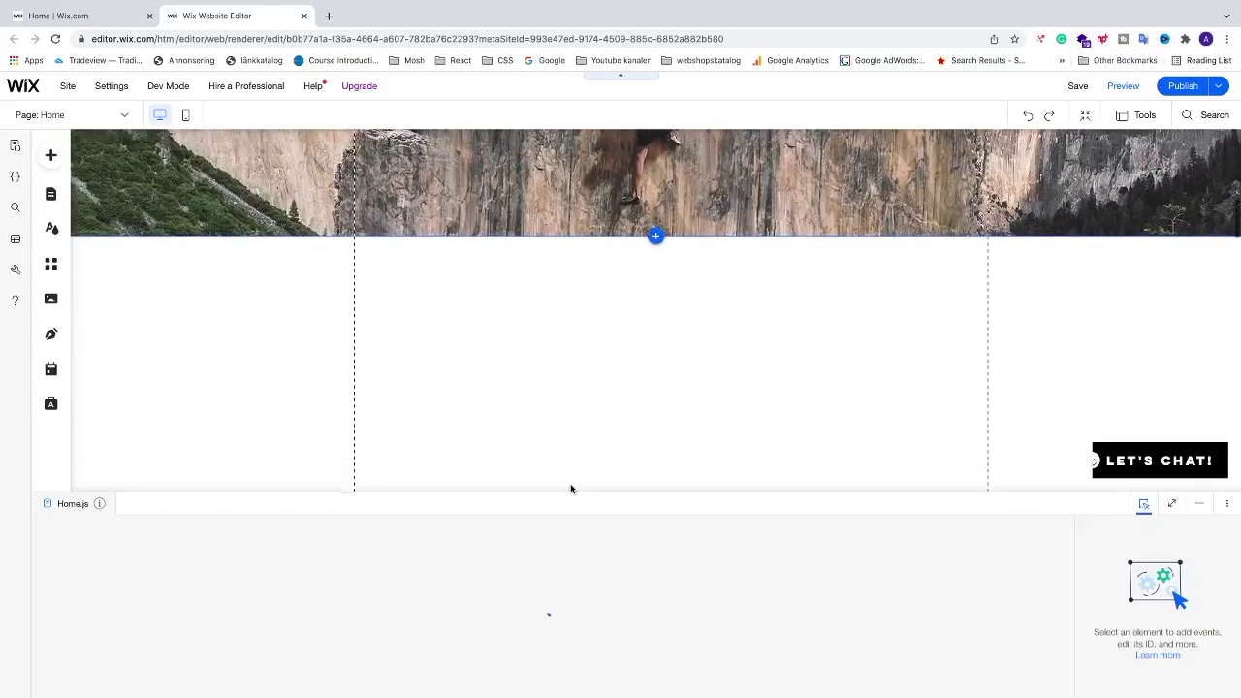
click(1199, 504)
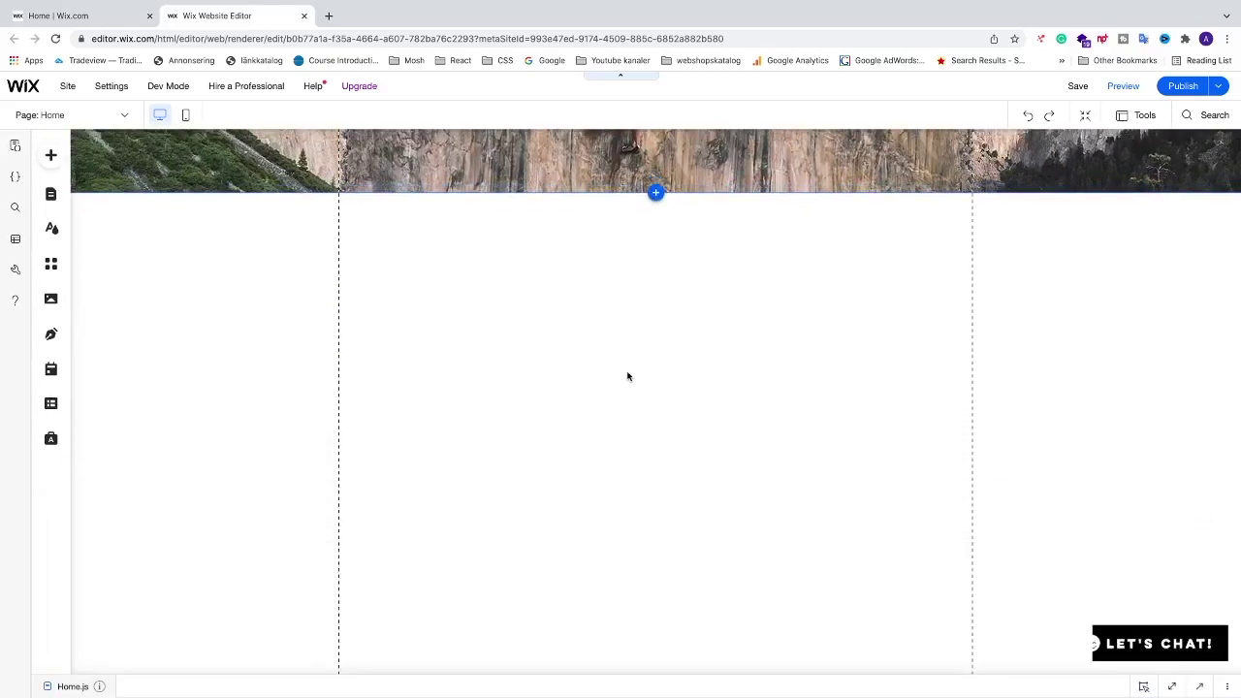
scroll(589, 356, down, 1)
scroll(592, 329, up, 1)
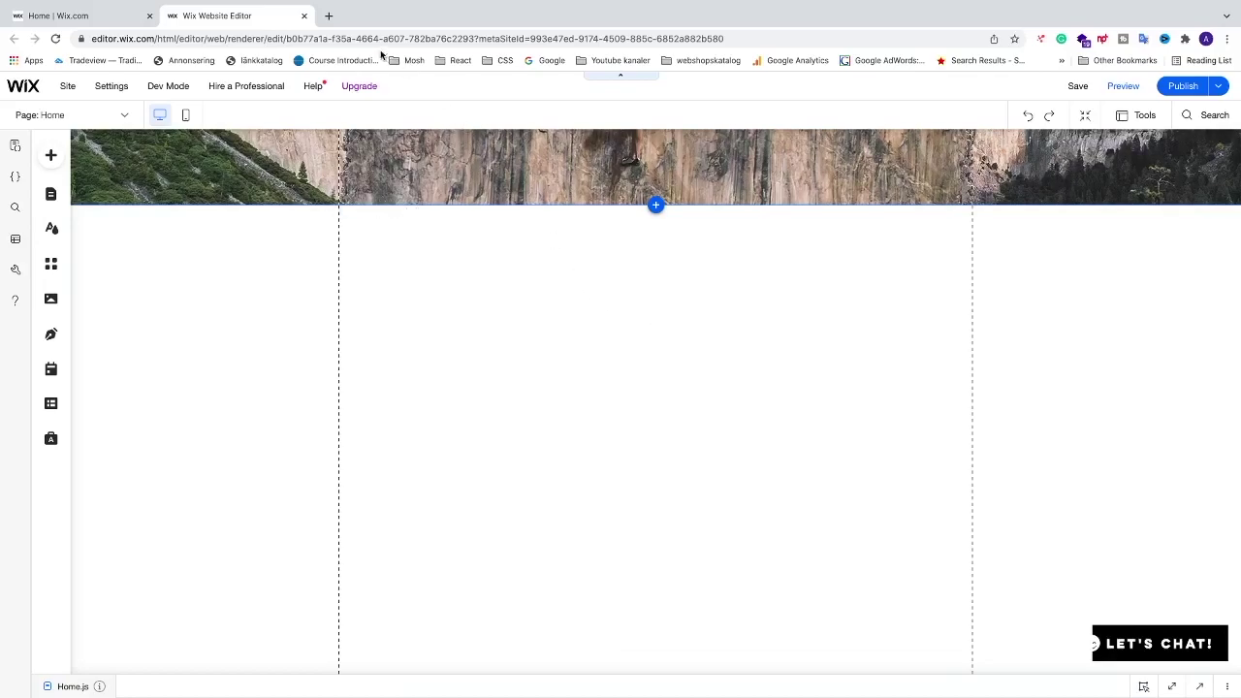
Go to the YouTube home page in a new browser tab
click(329, 15)
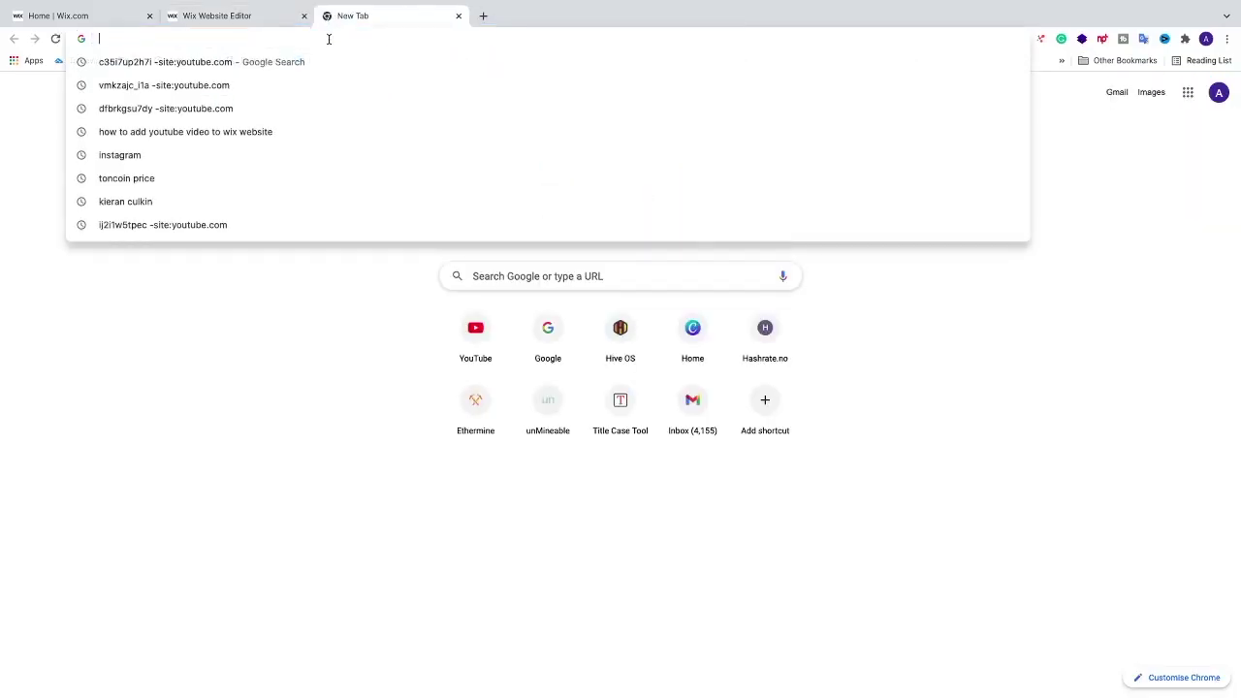
text(you)
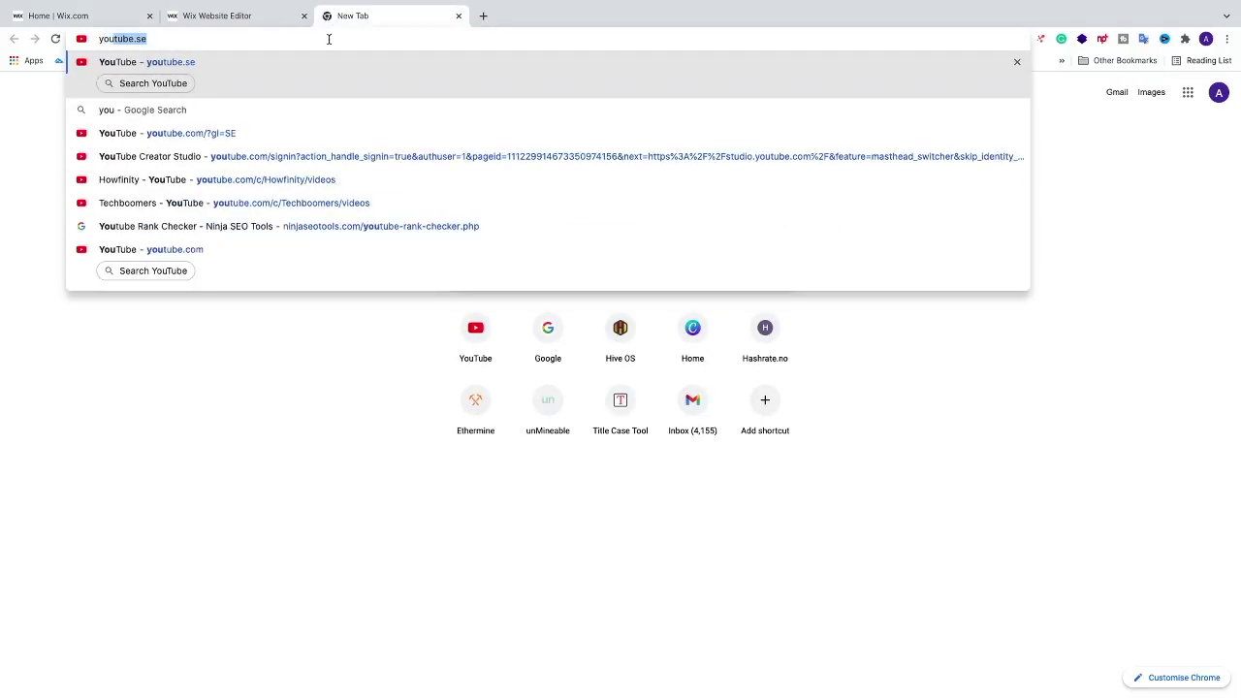
key(Return)
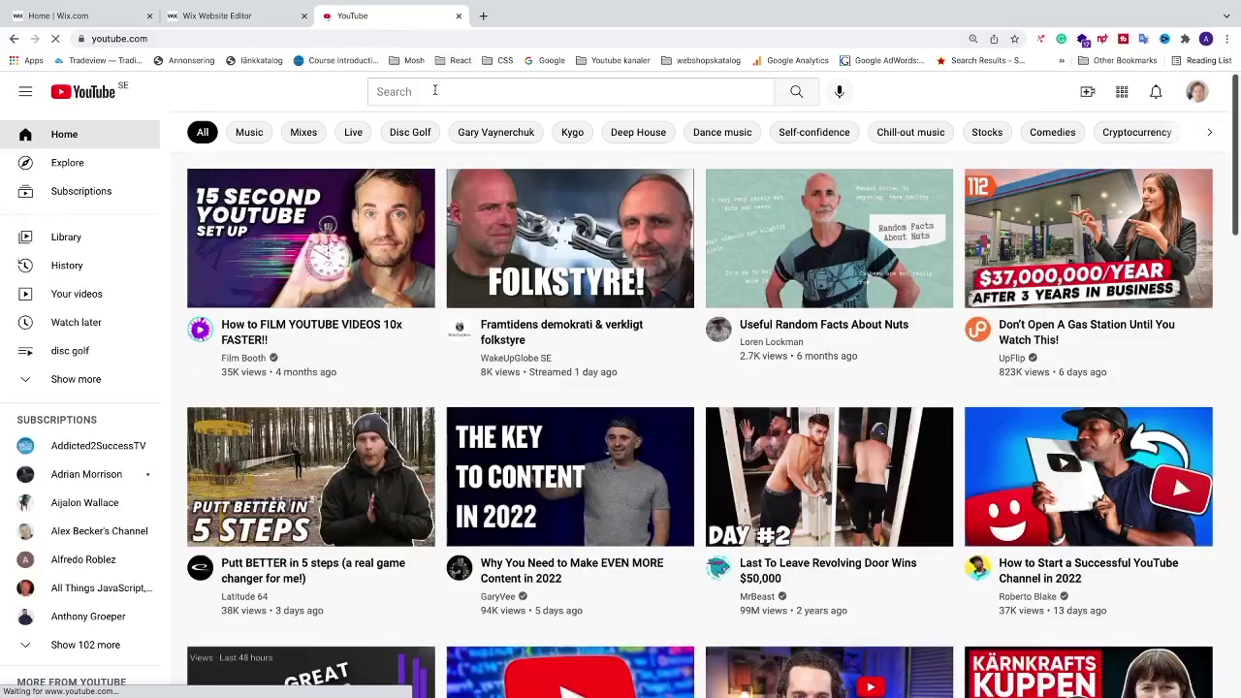
Search YouTube for 'waatz wix academy' and open the Waatz Wix Academy channel
click(434, 91)
text(wa)
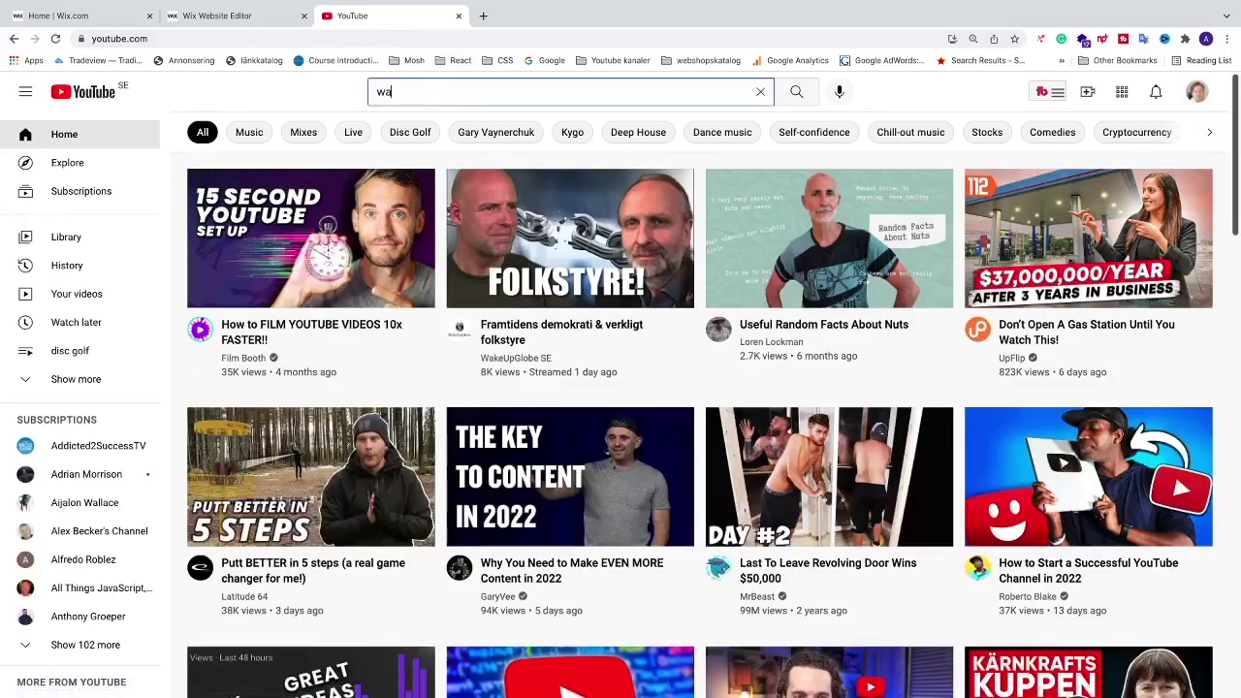
text(atz wi)
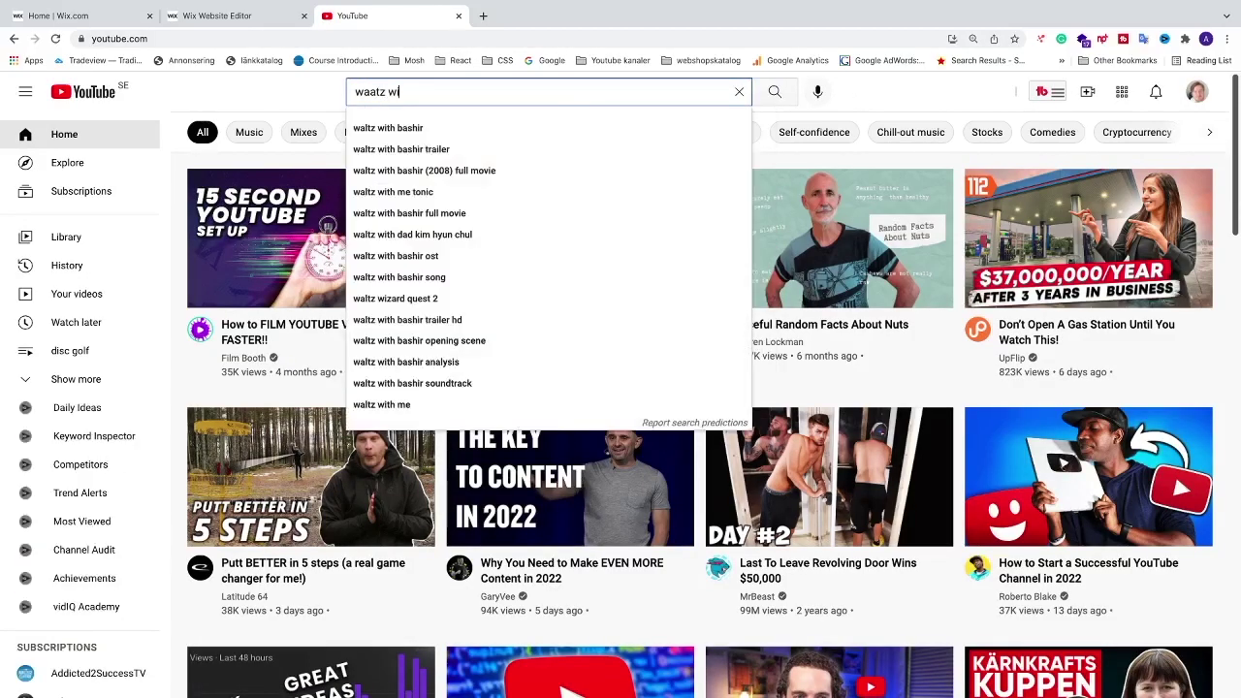
text(x aca)
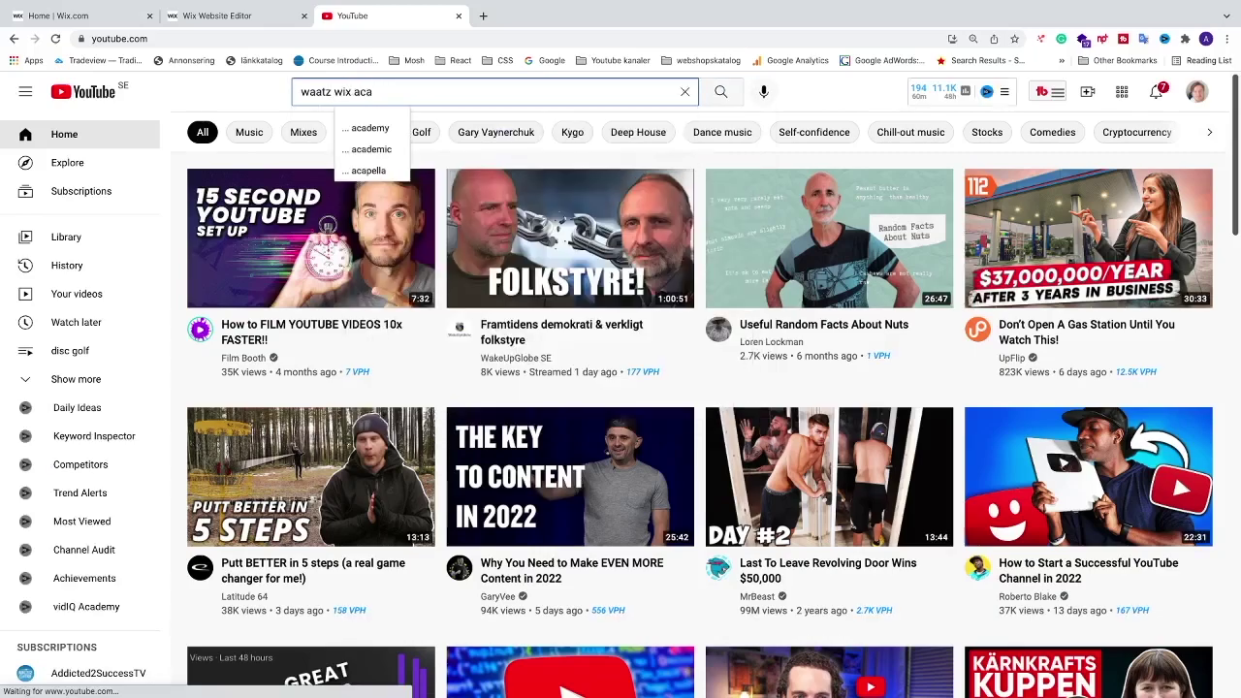
click(376, 128)
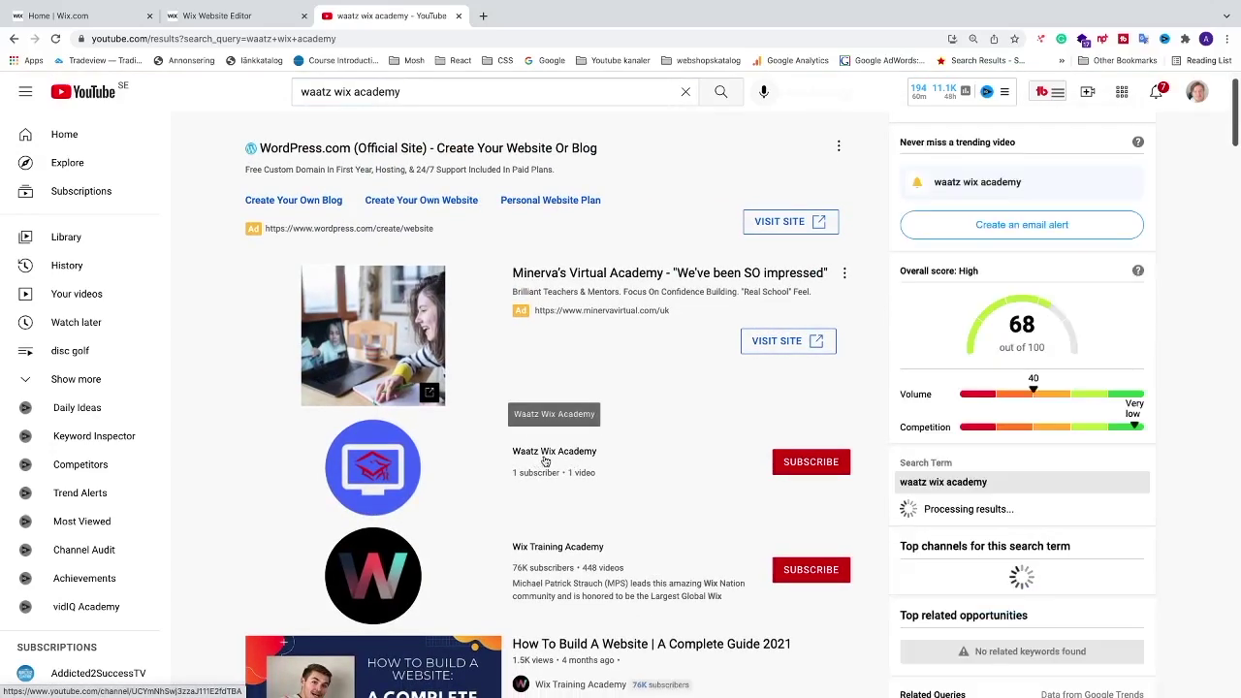
click(560, 463)
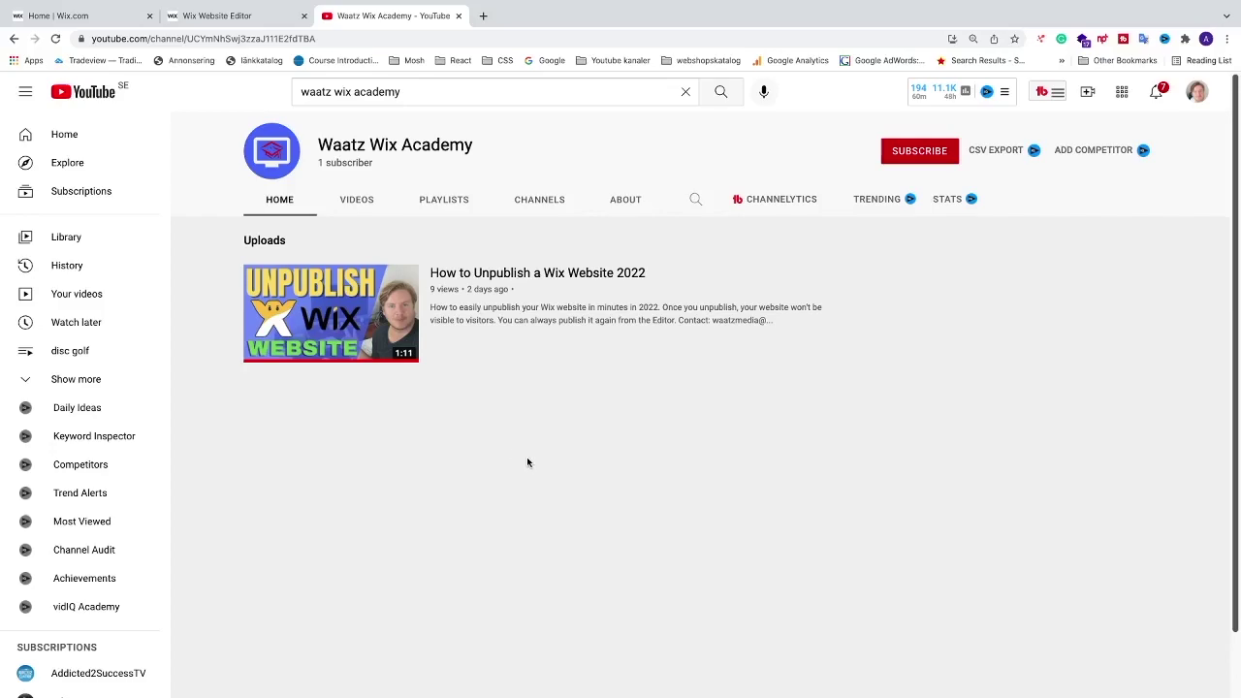
mouse_move(278, 311)
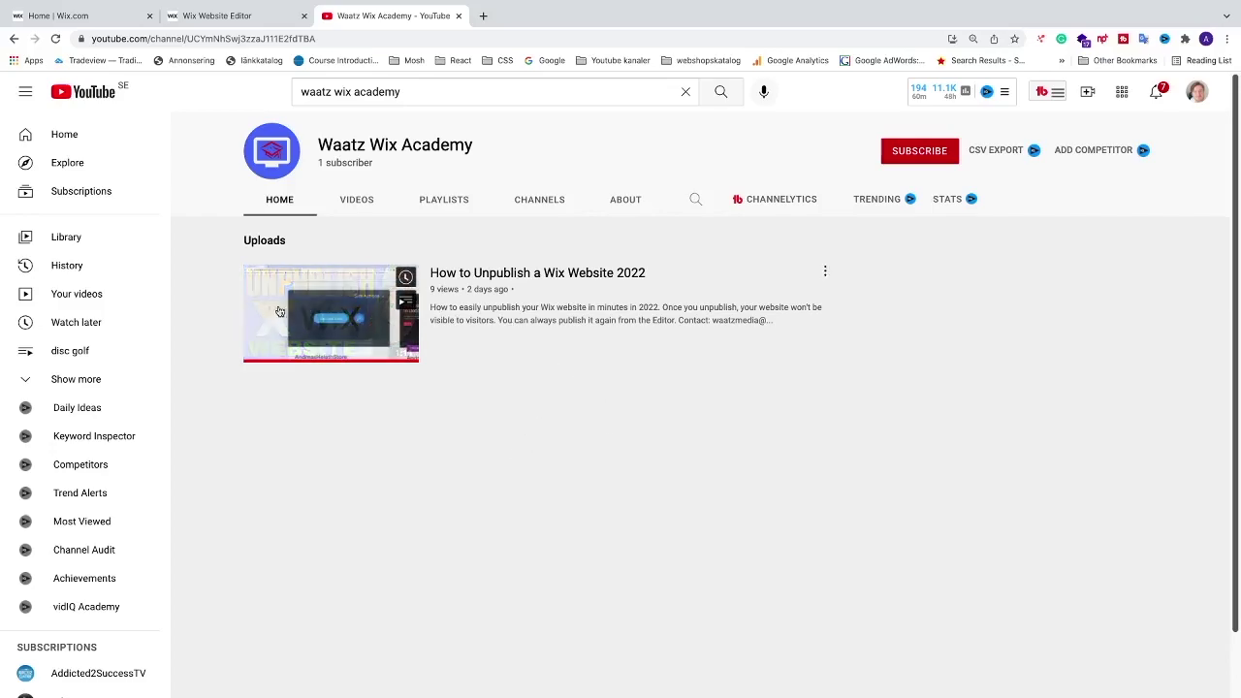
Open the How to Unpublish a Wix Website 2022 video and pause it
click(462, 277)
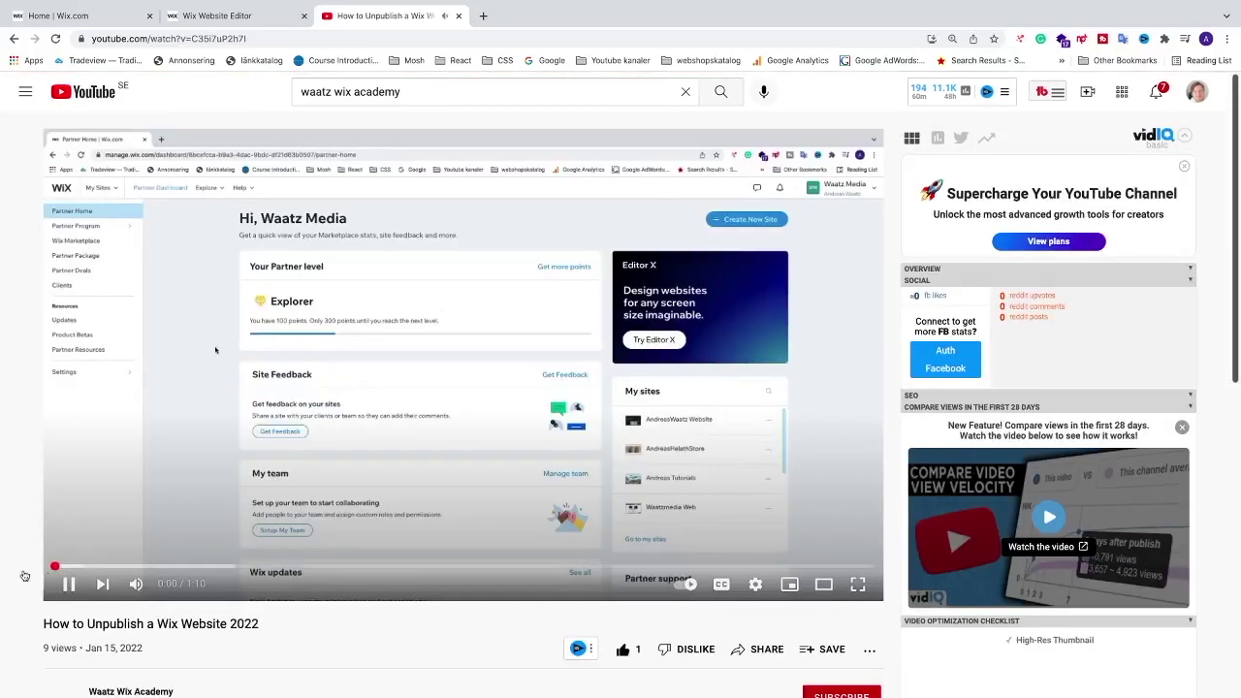
click(69, 584)
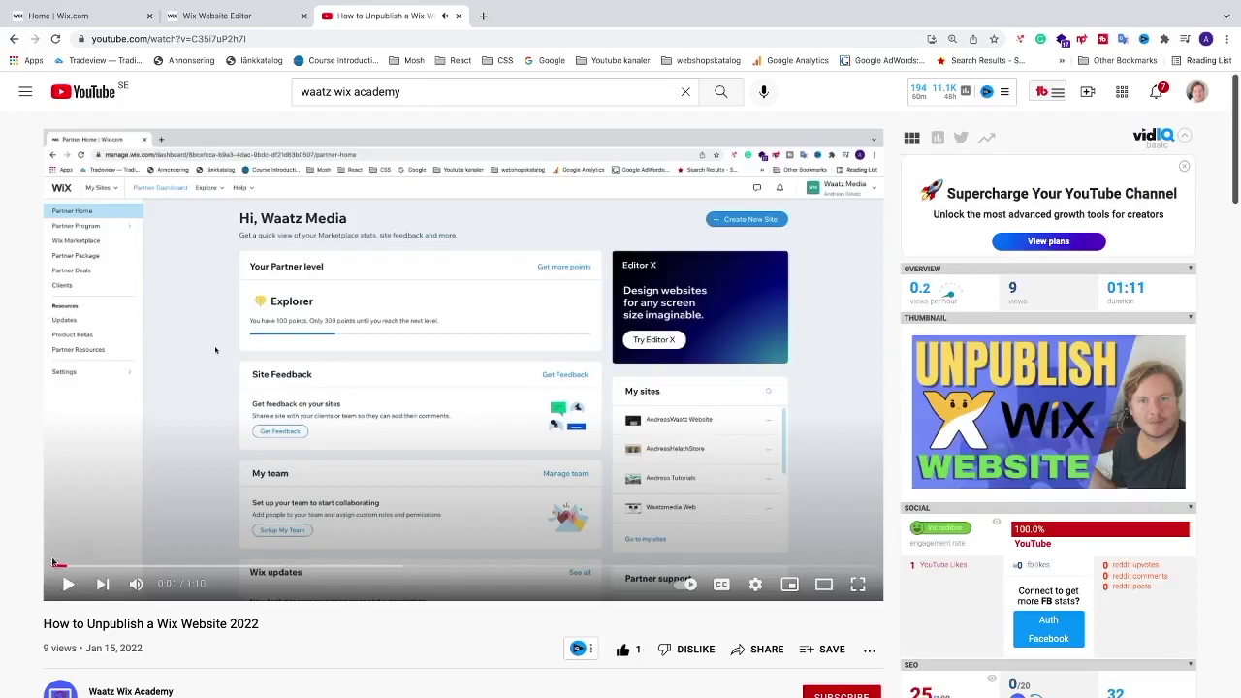
scroll(97, 369, down, 2)
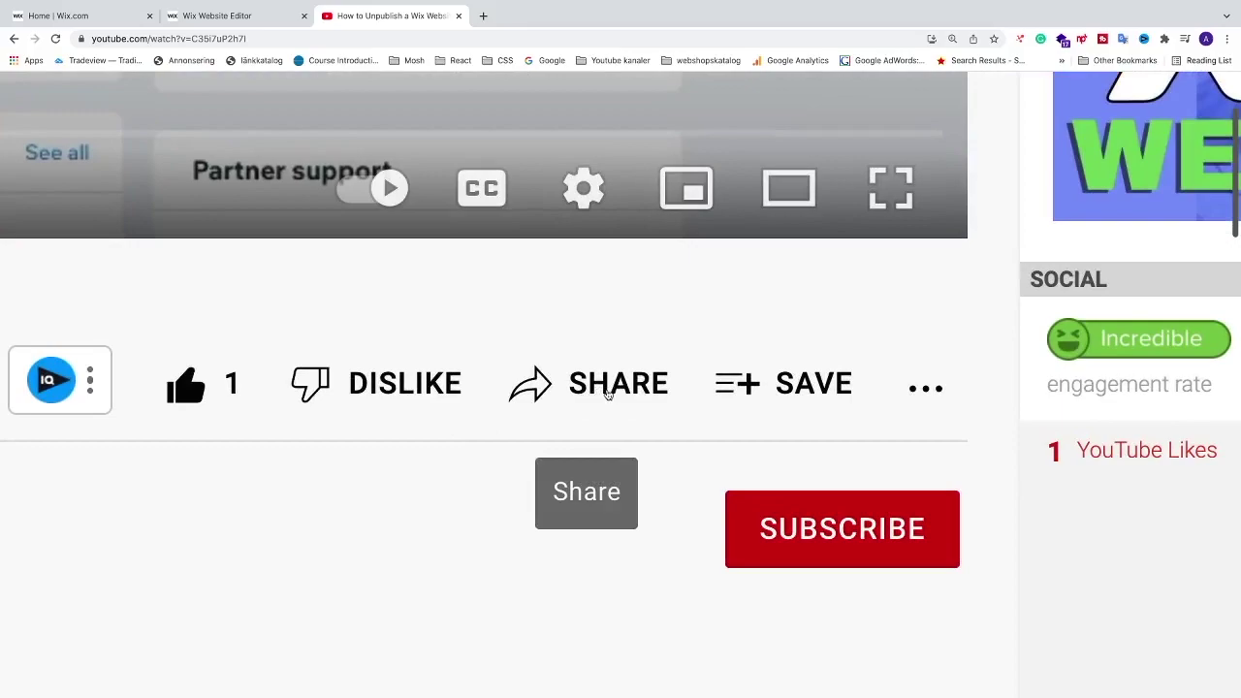
Copy the video's share link from the Share dialog, toggling the 0:10 start-at option
click(608, 392)
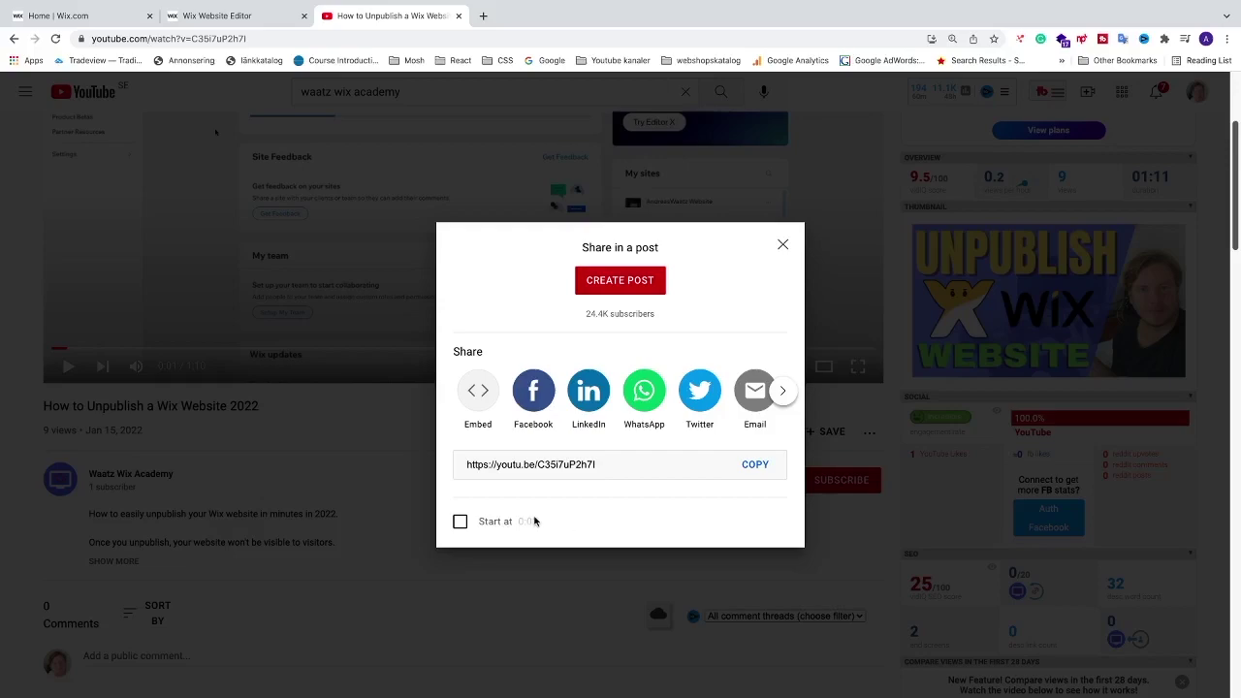
click(479, 525)
click(603, 524)
click(754, 466)
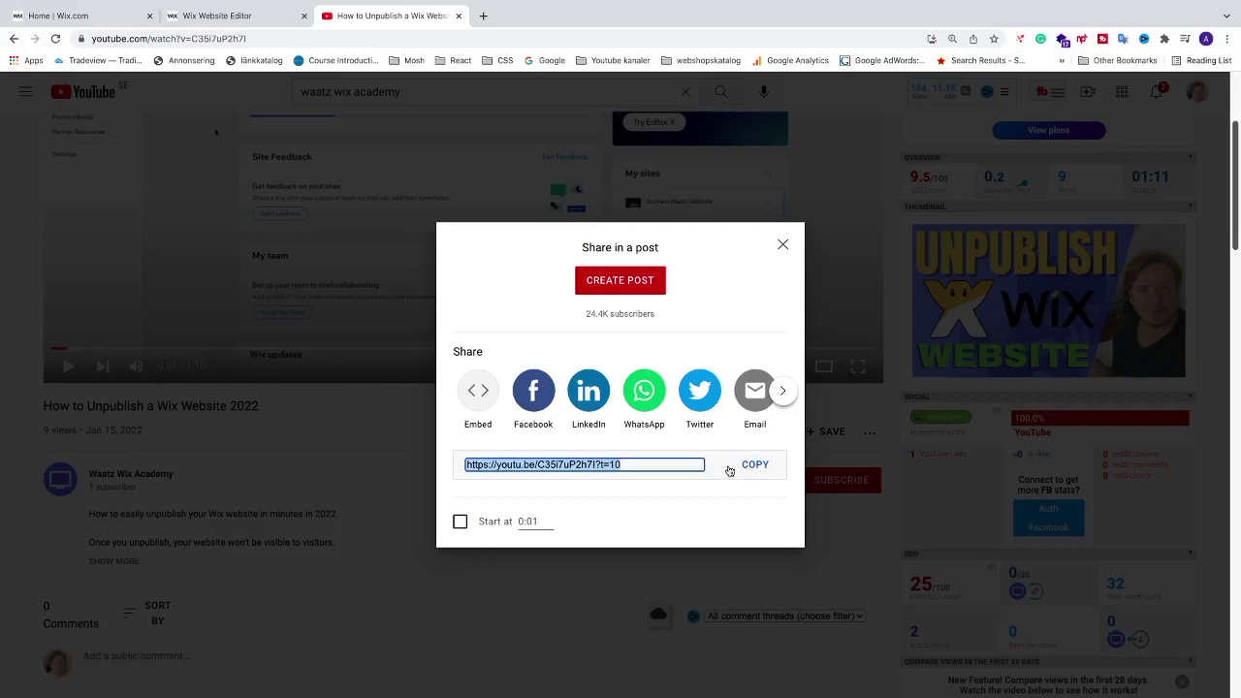
Back in the editor, add a YouTube single video player from the Embed section to the Home page
click(219, 19)
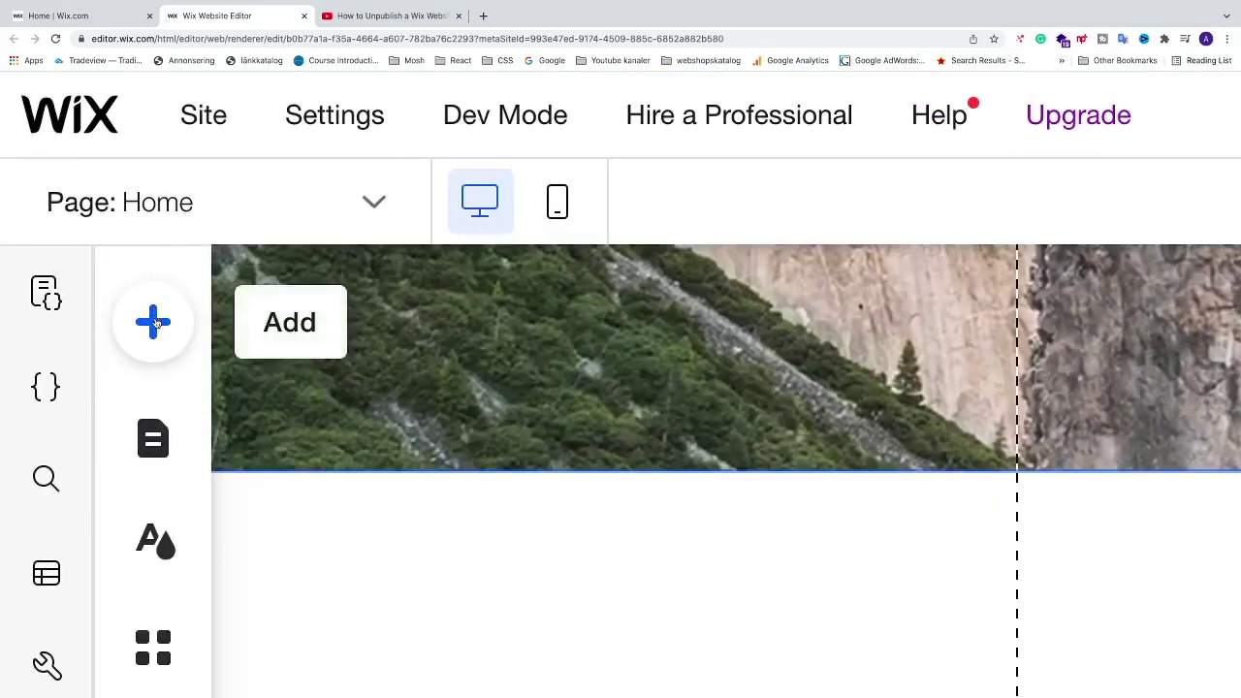
click(155, 323)
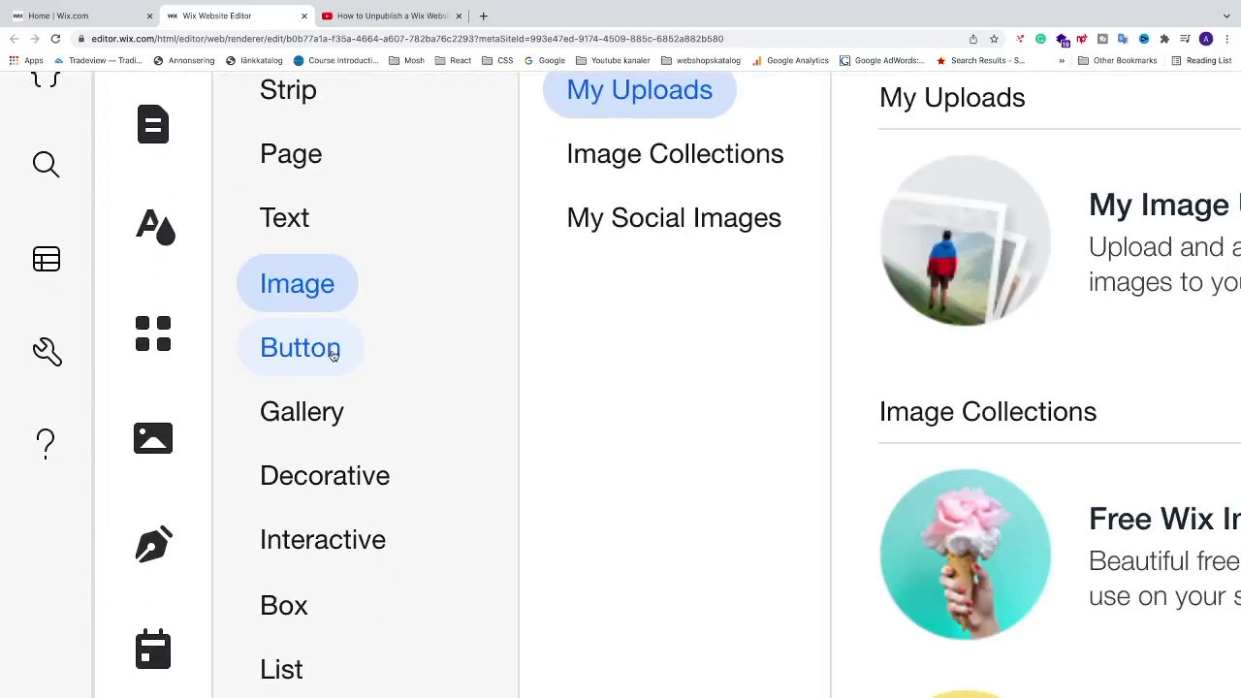
scroll(320, 364, down, 3)
scroll(652, 349, up, 1)
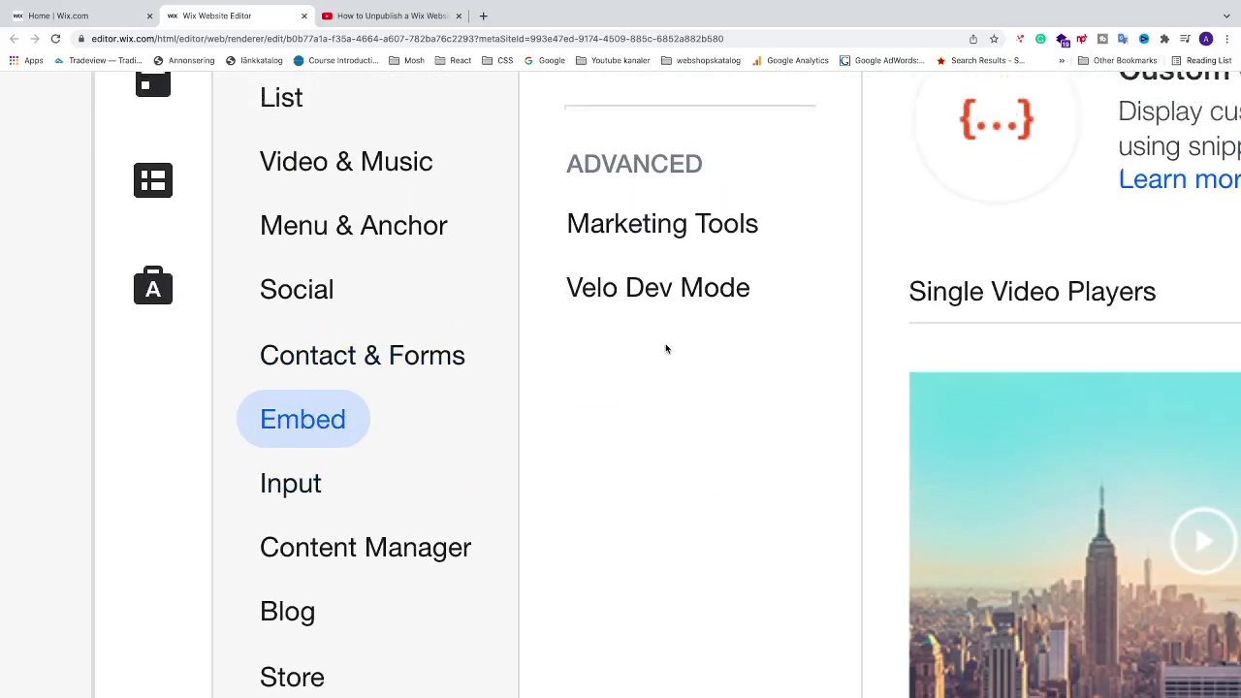
scroll(665, 349, up, 5)
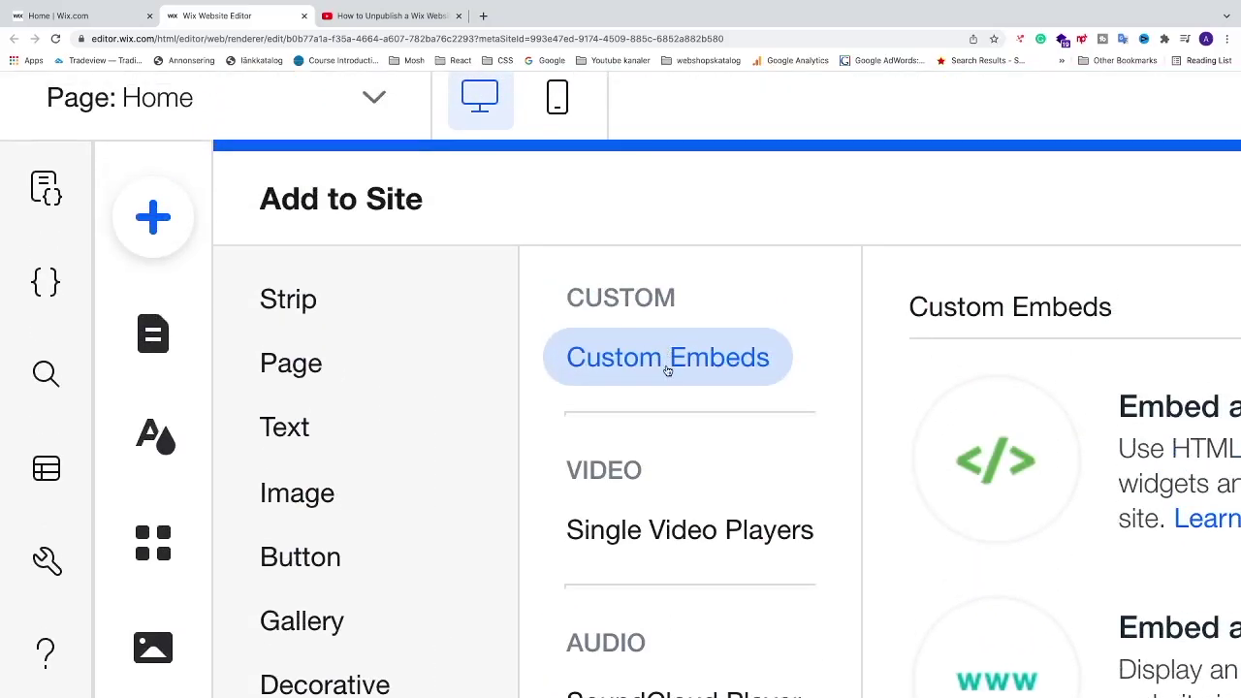
scroll(667, 369, down, 2)
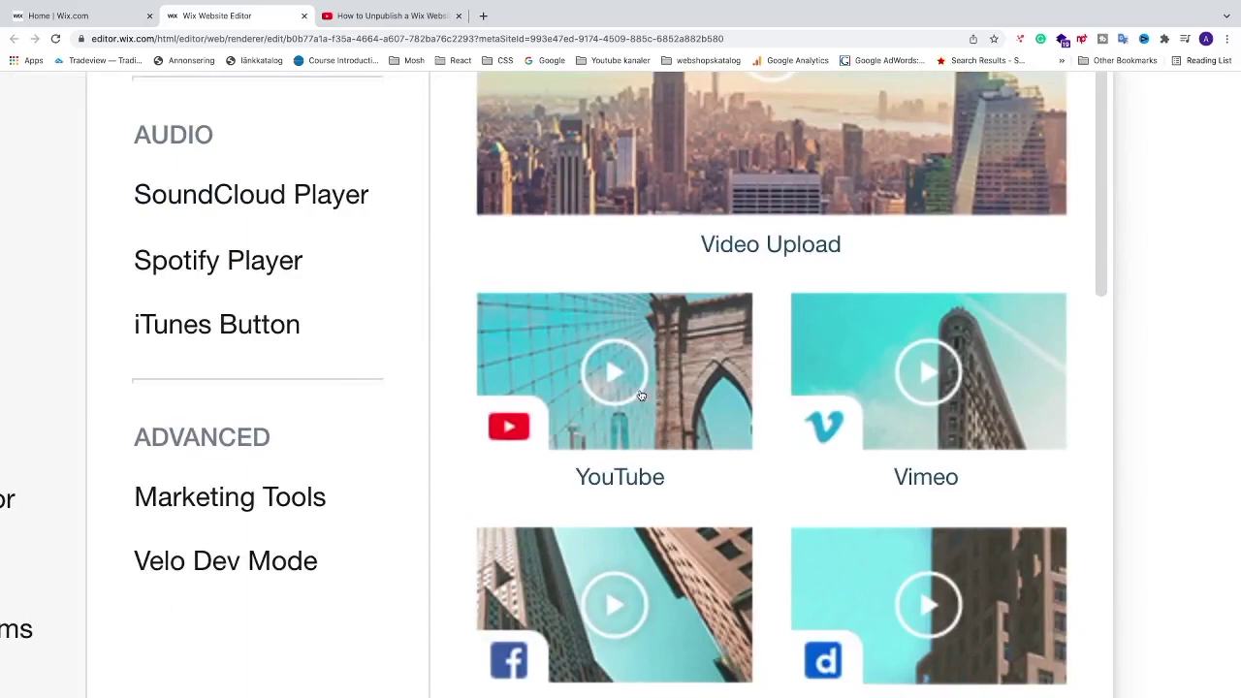
click(640, 396)
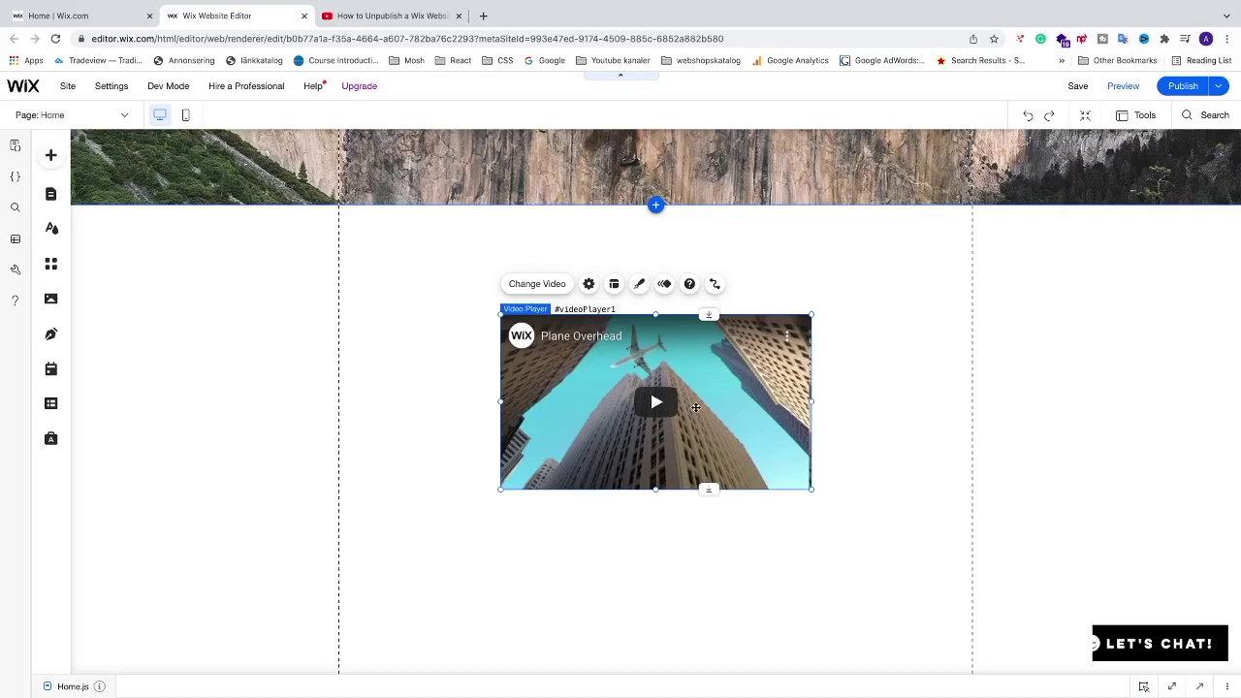
Enlarge the video player and centre it in the section beneath the header image
drag(499, 489, 415, 536)
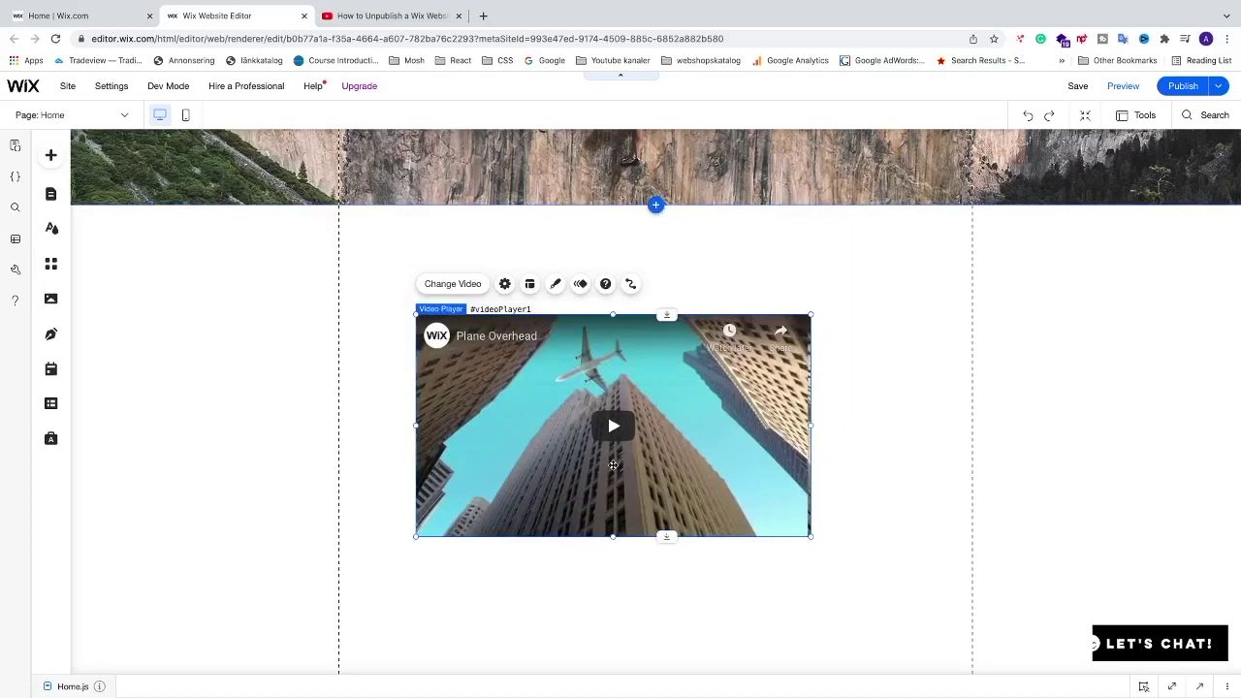
drag(592, 472, 655, 430)
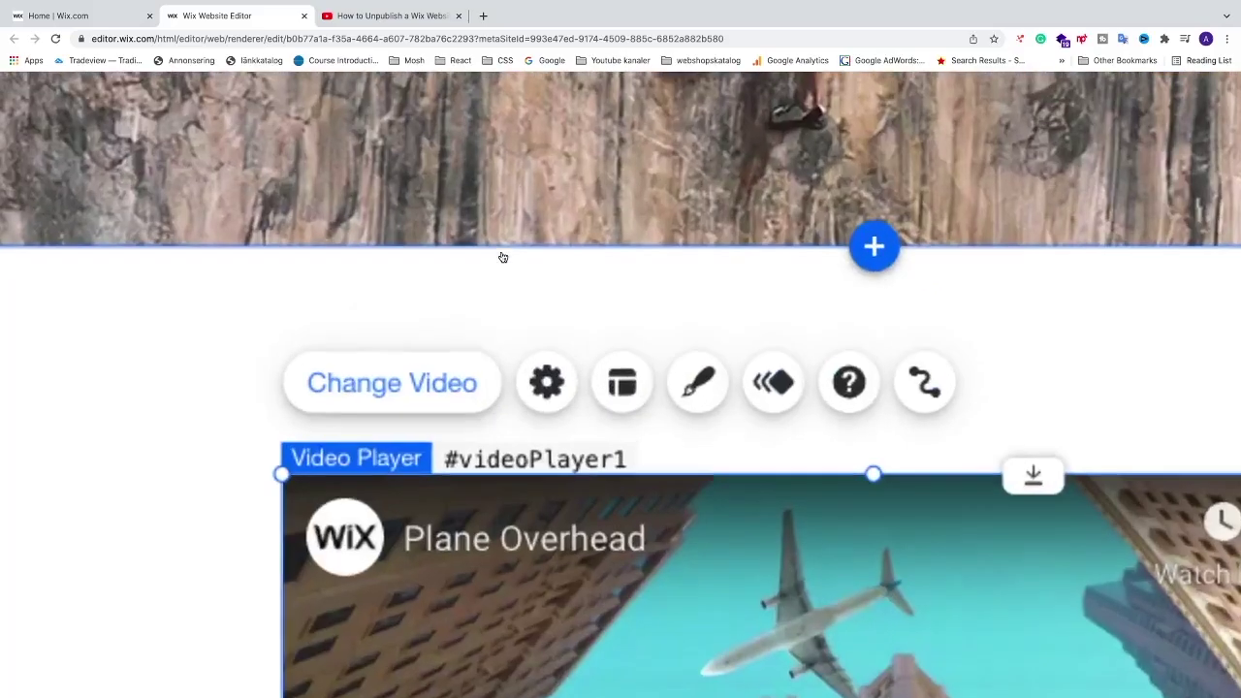
Replace the player's video address with the pasted How to Unpublish a Wix Website youtu.be link
click(420, 386)
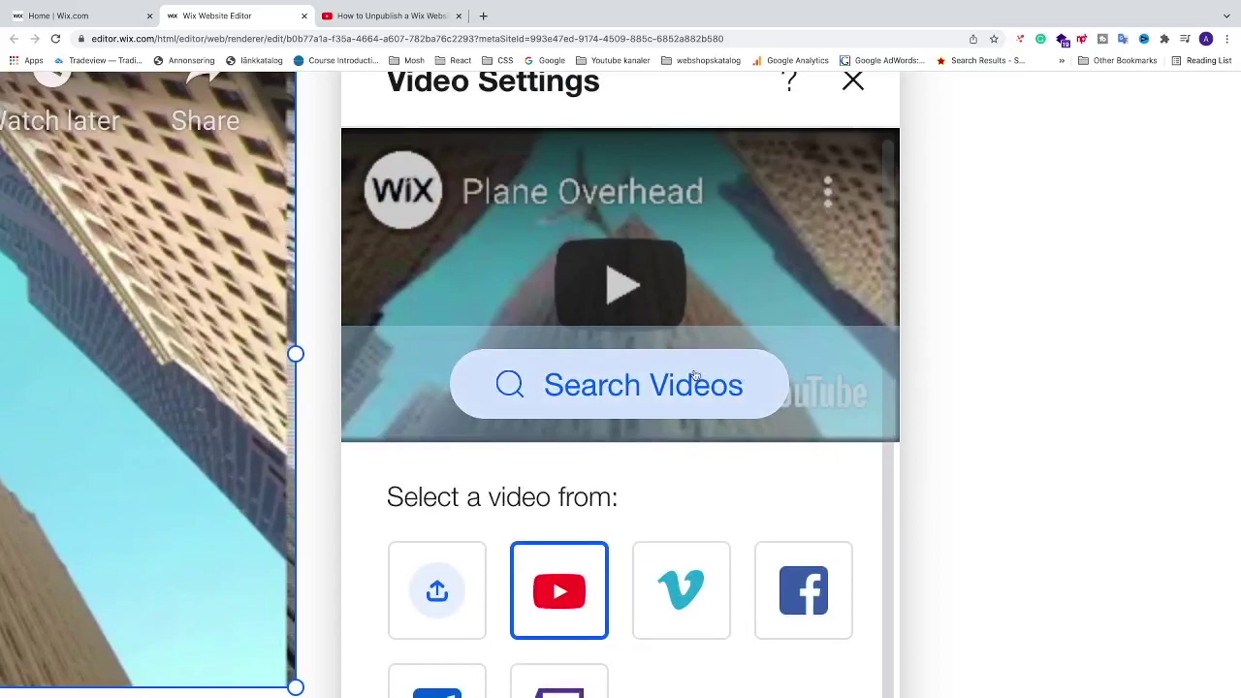
scroll(906, 409, down, 2)
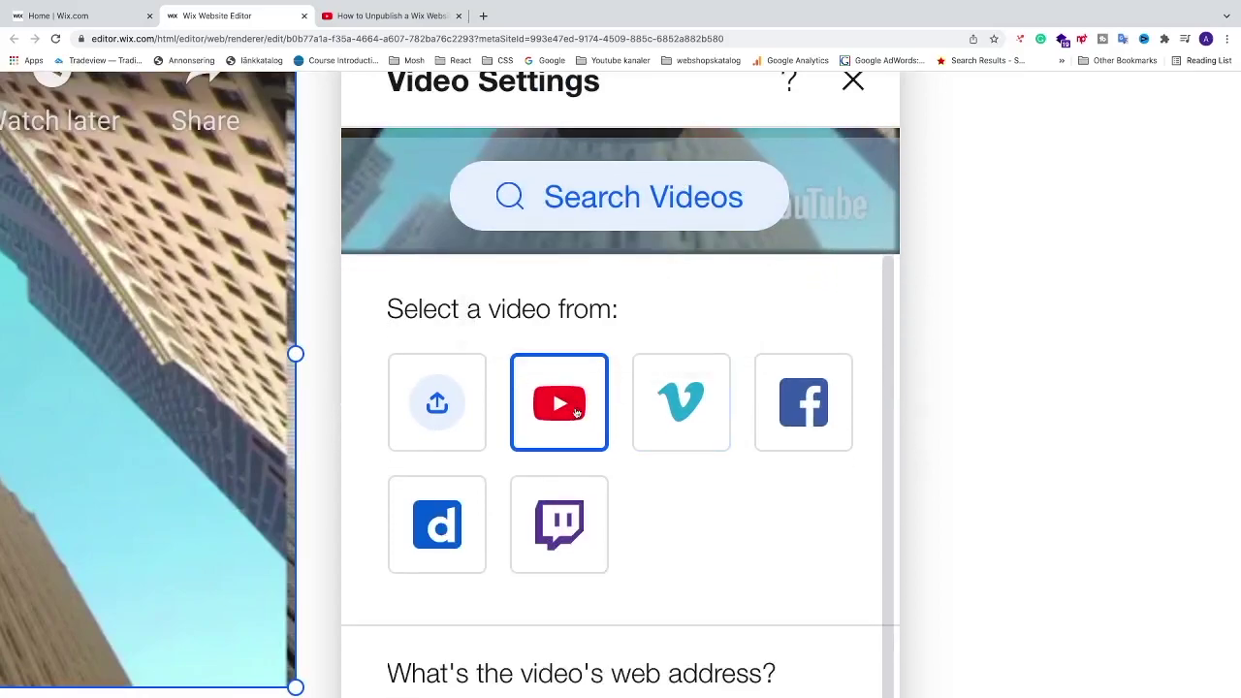
scroll(562, 414, down, 2)
scroll(563, 414, down, 2)
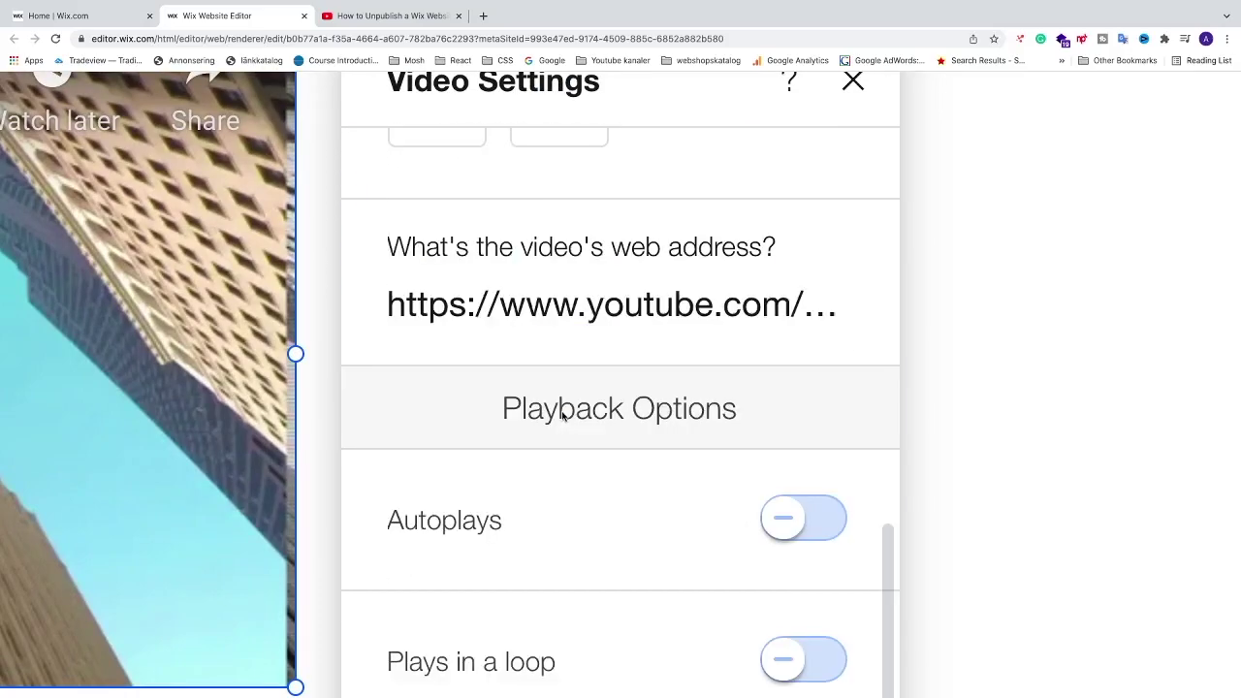
double_click(469, 307)
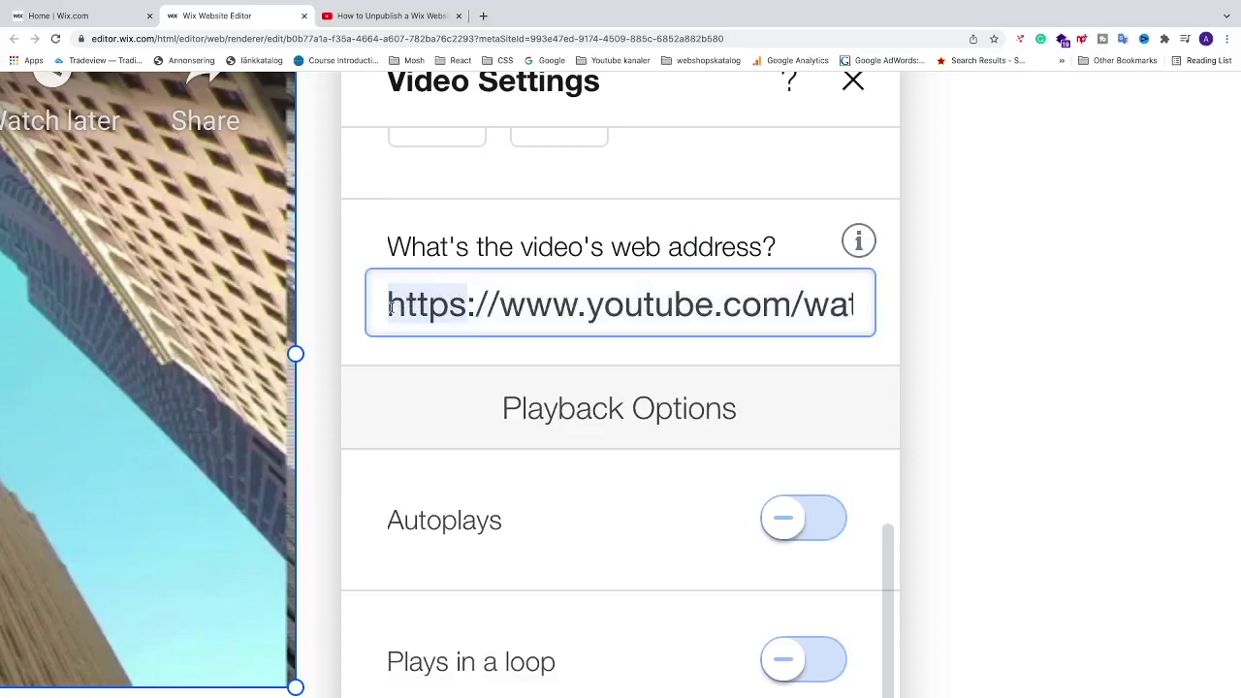
drag(391, 306, 902, 310)
key(BackSpace)
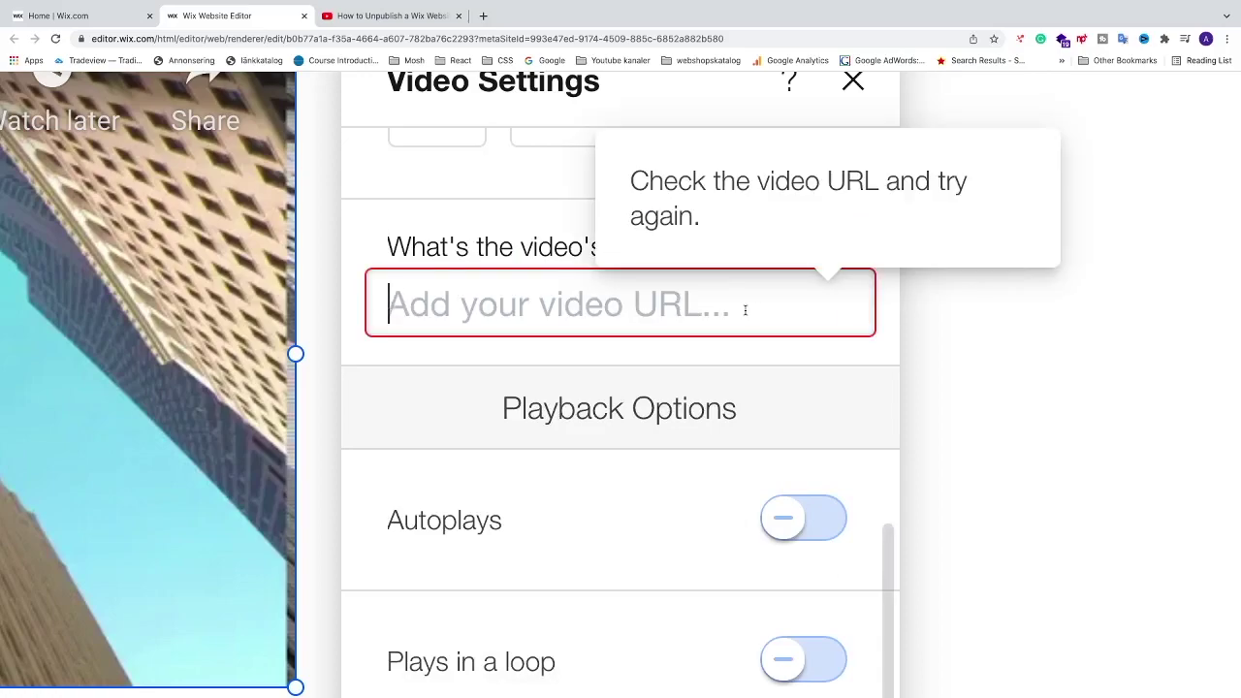
text(//youtu.be/C35i7uP2h7I?t=10)
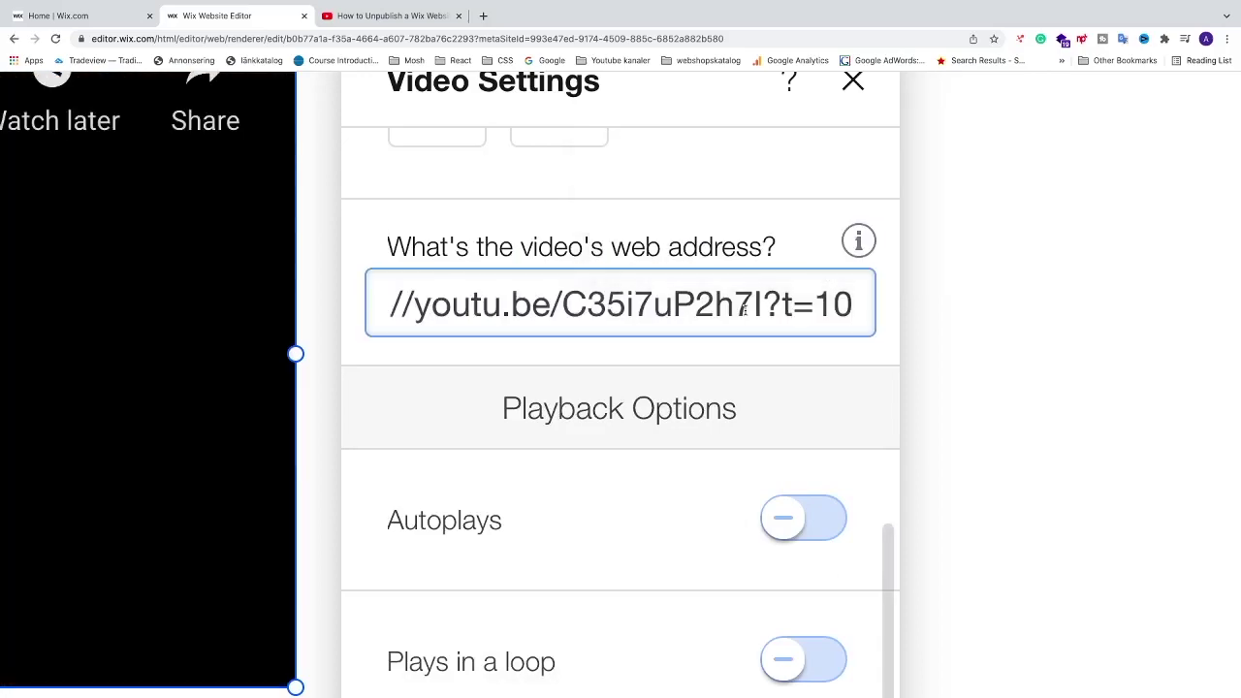
Check the new address and put focus in the video description field
scroll(622, 340, left, 10)
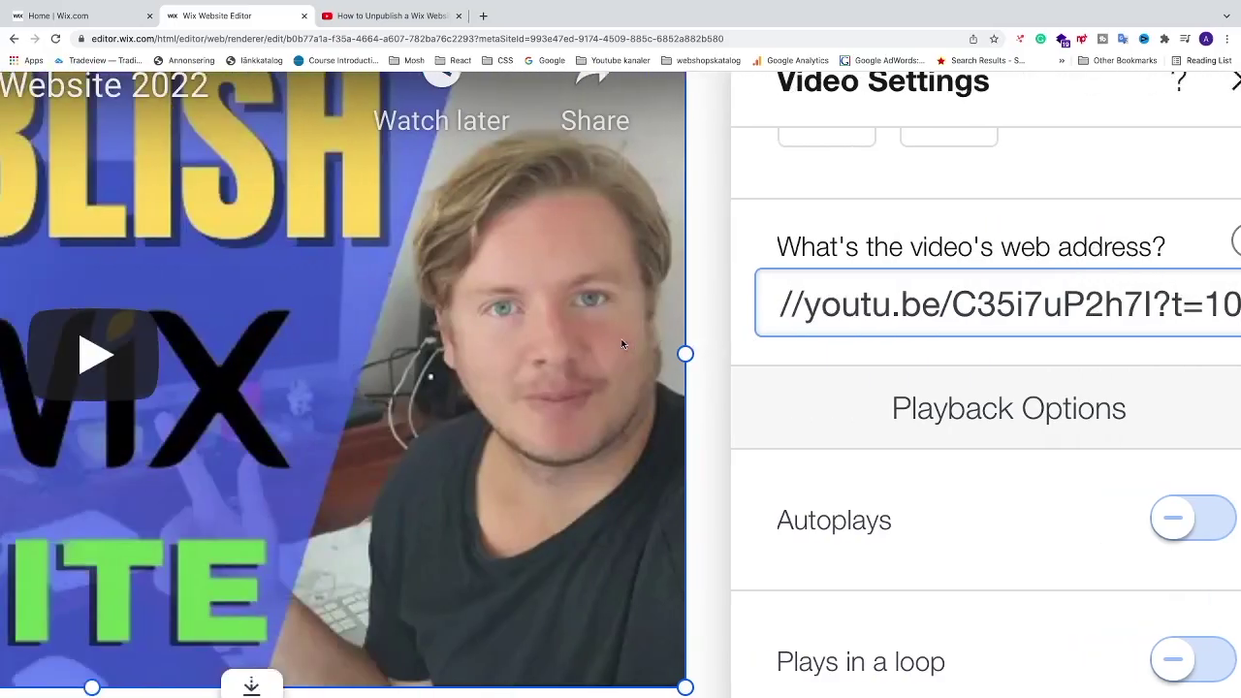
scroll(622, 341, right, 10)
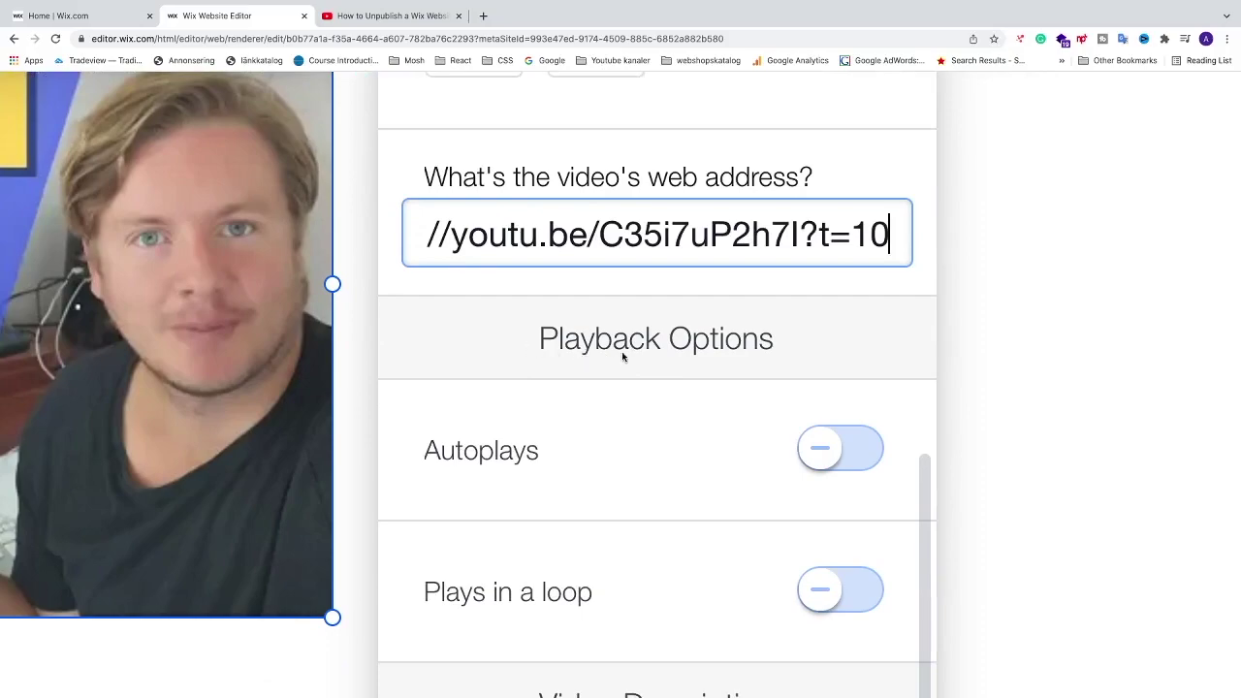
scroll(708, 399, down, 1)
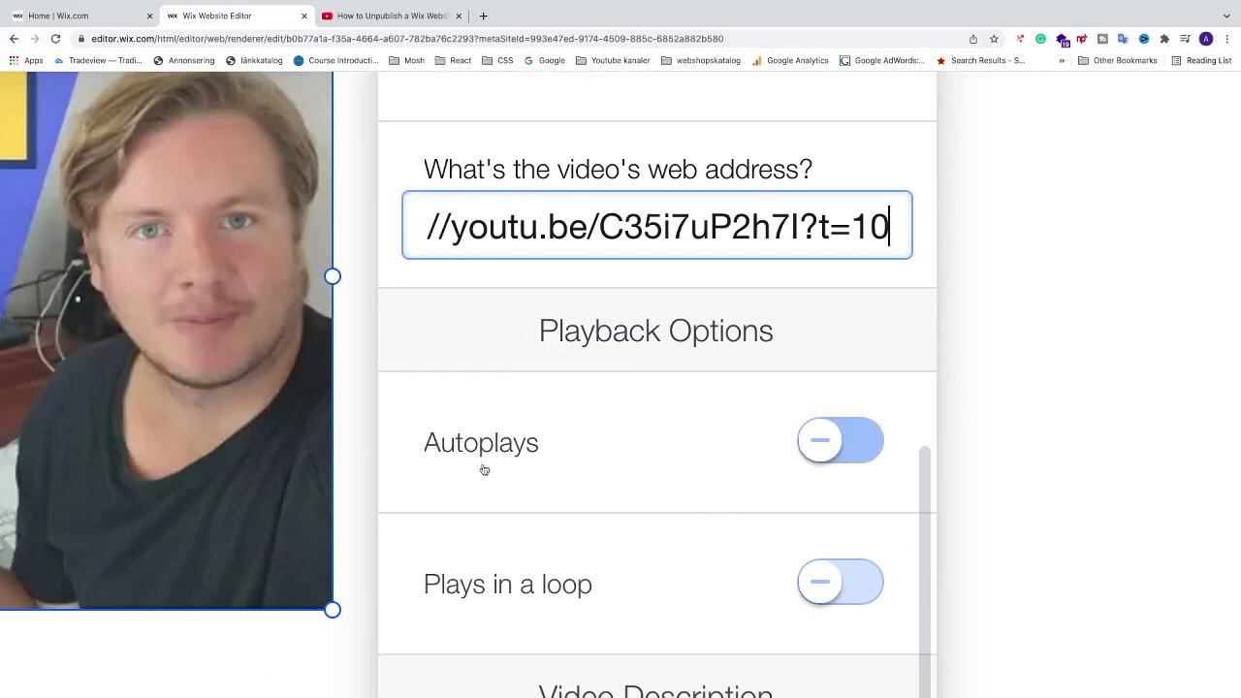
scroll(612, 504, down, 1)
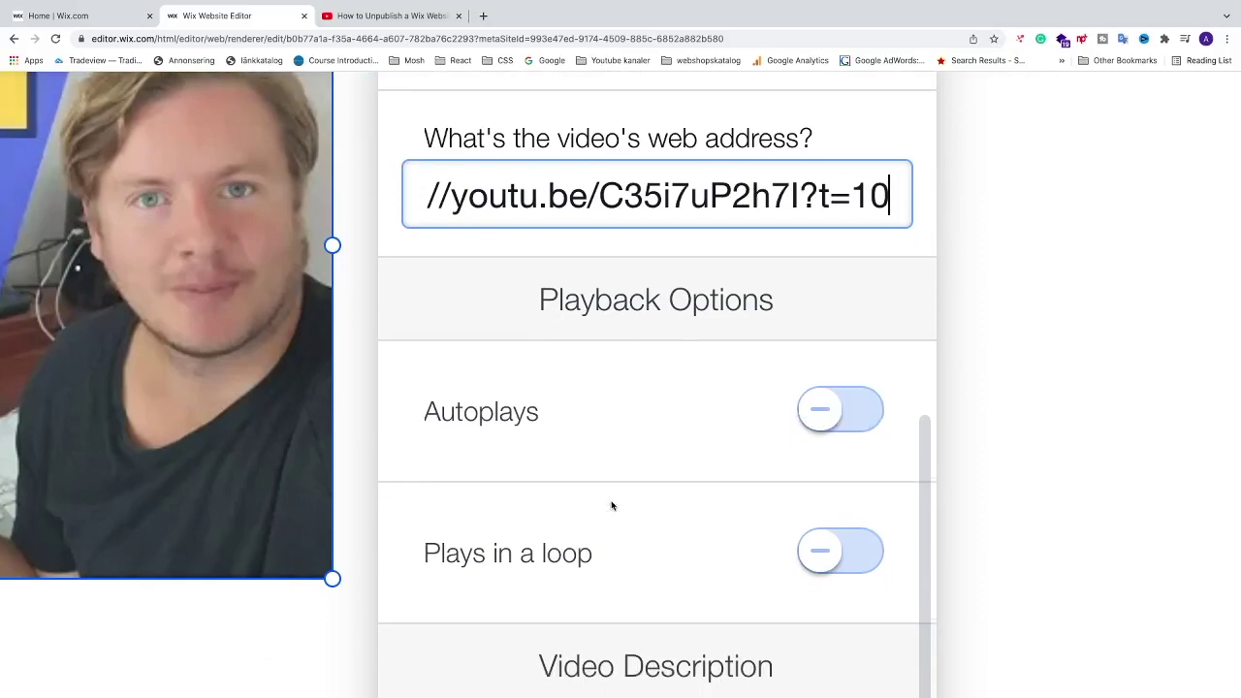
scroll(602, 540, down, 6)
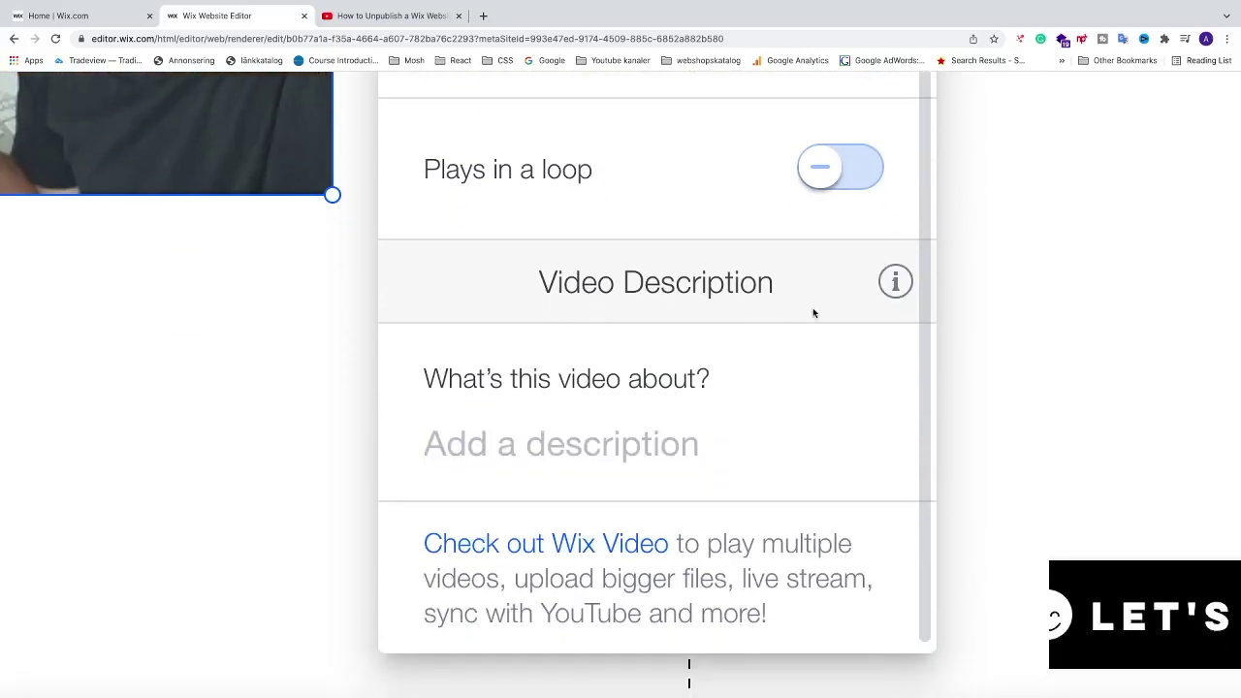
click(475, 412)
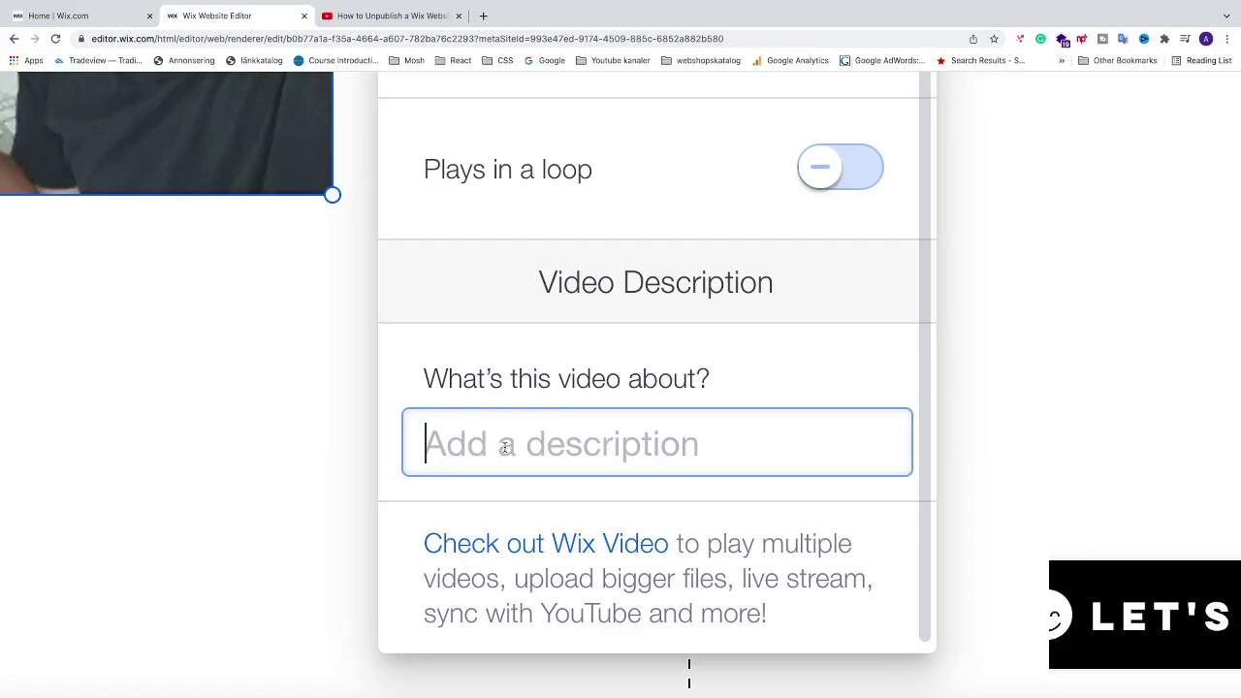
scroll(505, 445, up, 10)
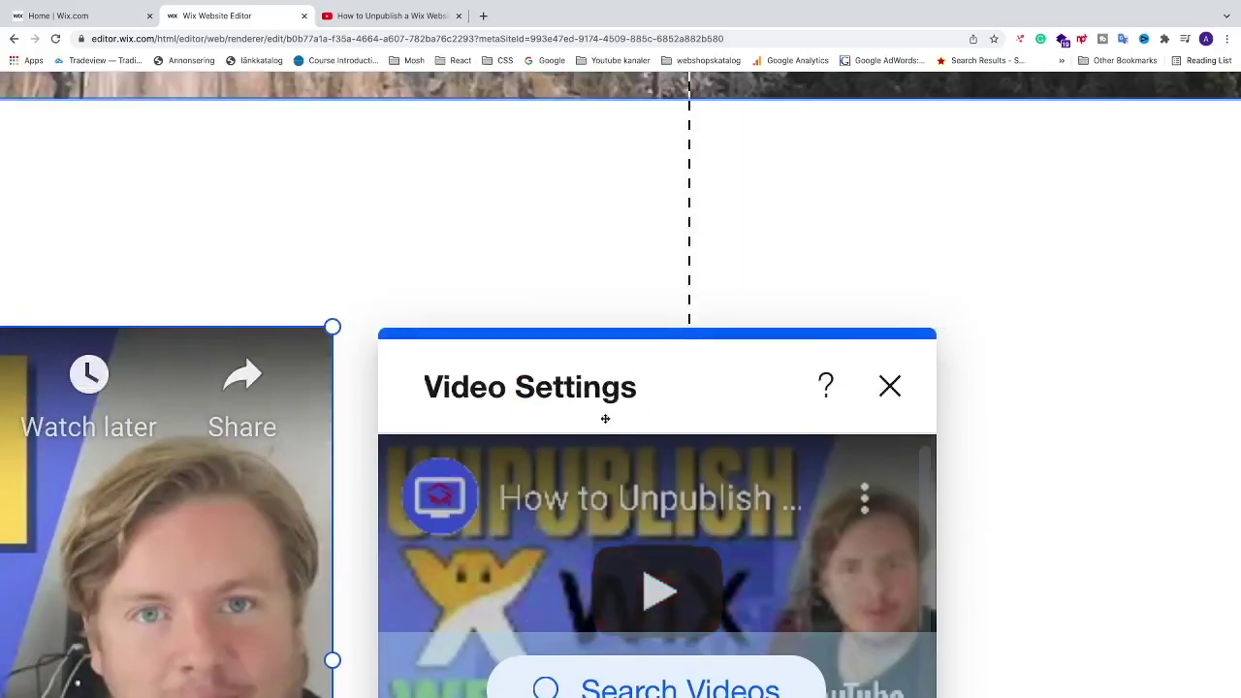
Close Video Settings and select the How to Unpublish a Wix Website 2022 player on the page
click(888, 387)
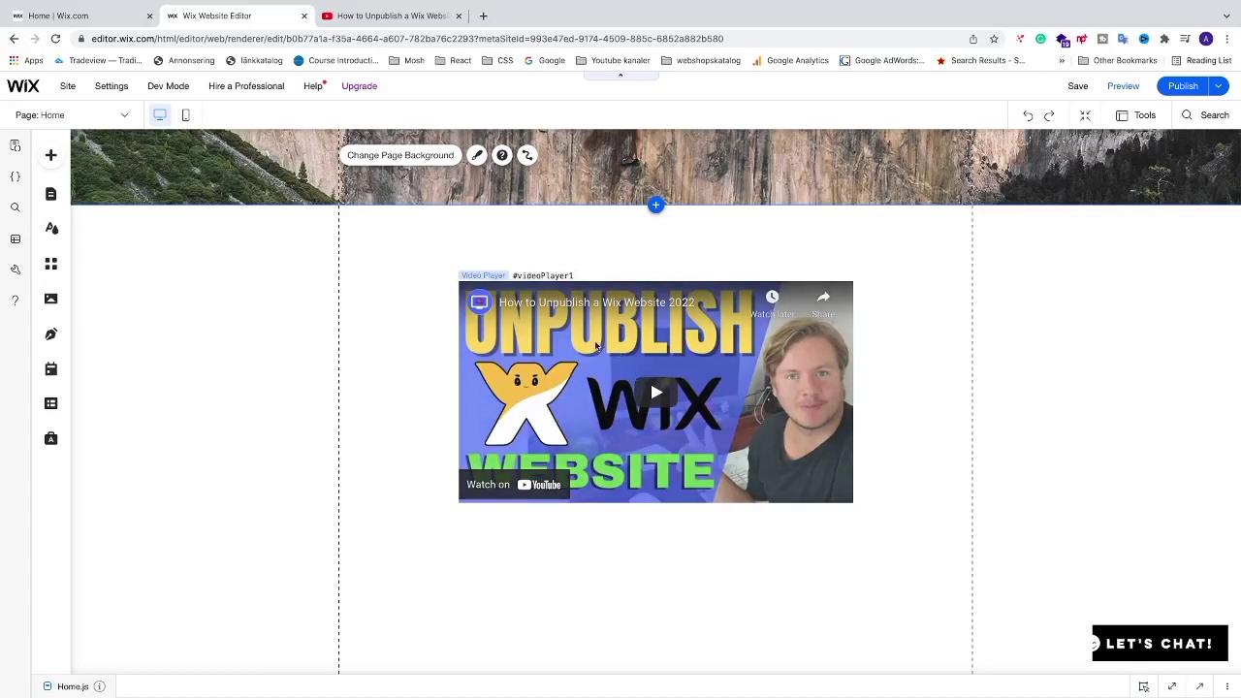
click(593, 376)
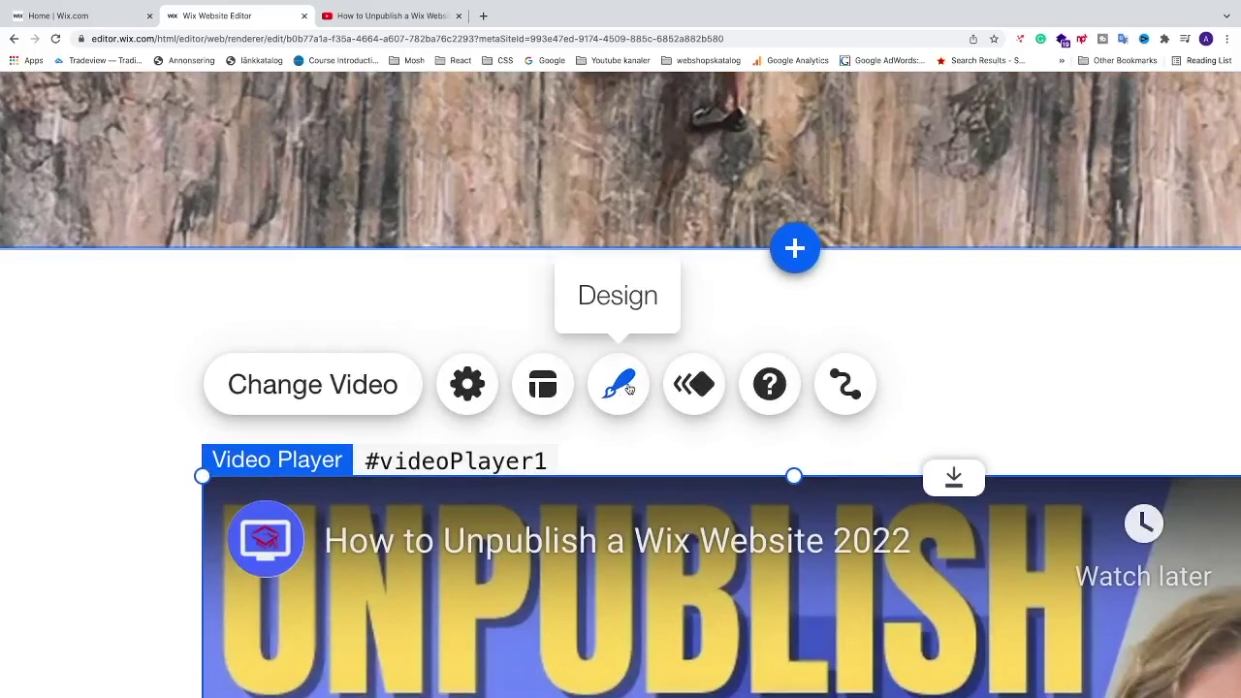
In the player's Design > Border settings, enter 80% opacity with 2 px width, then deselect
click(619, 385)
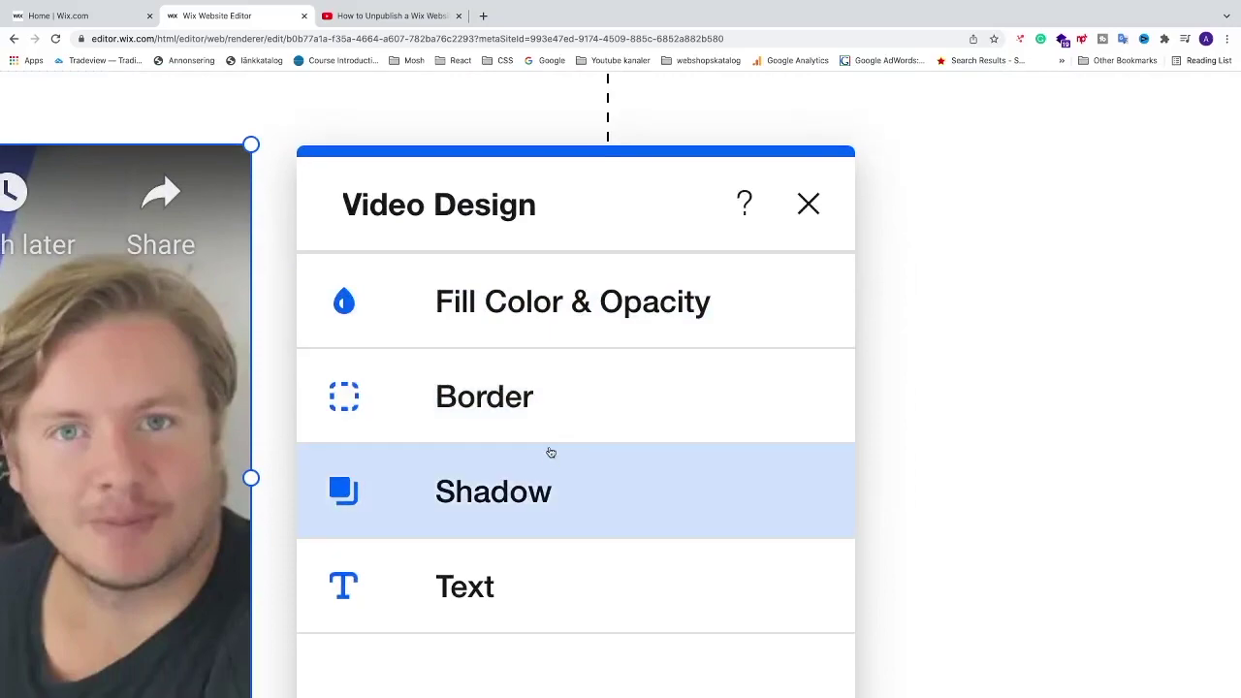
click(522, 397)
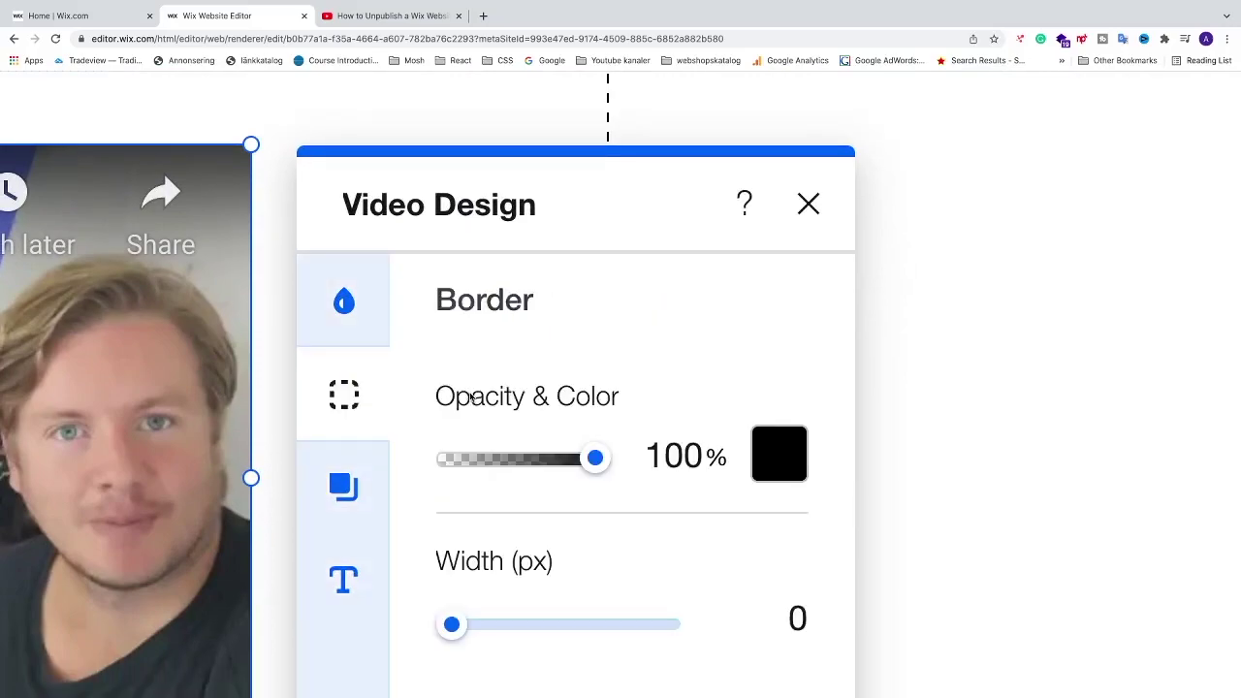
scroll(549, 423, down, 1)
drag(450, 522, 470, 524)
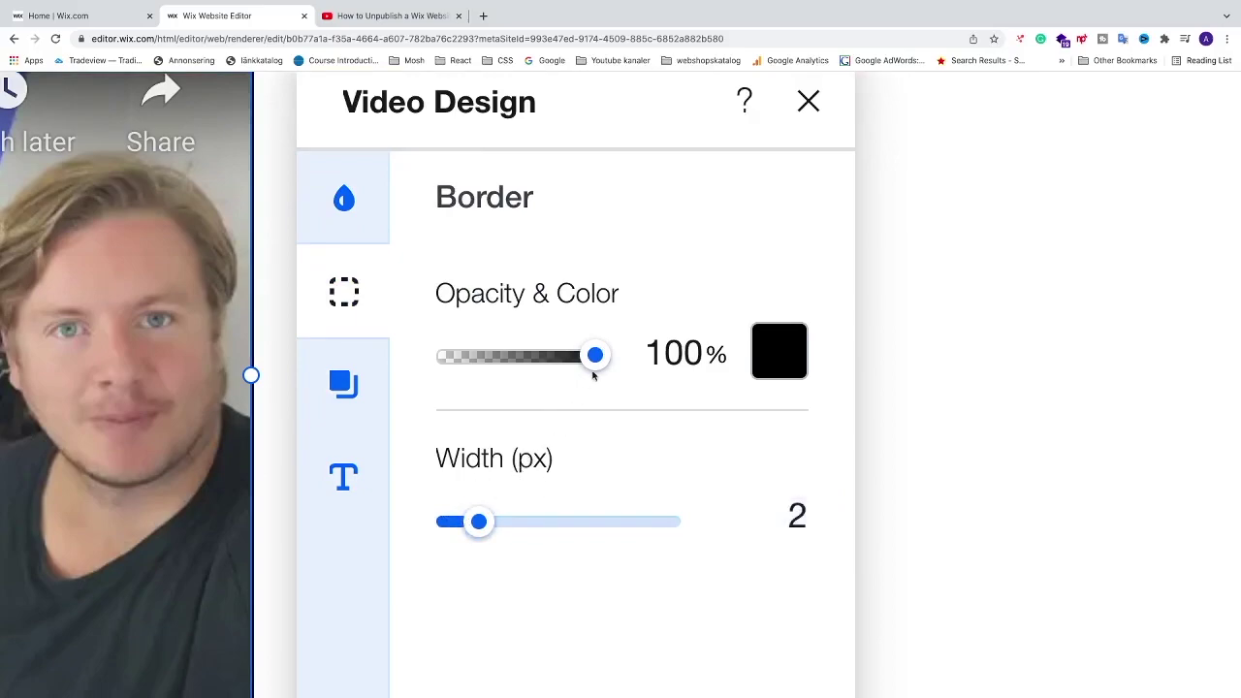
drag(593, 357, 564, 357)
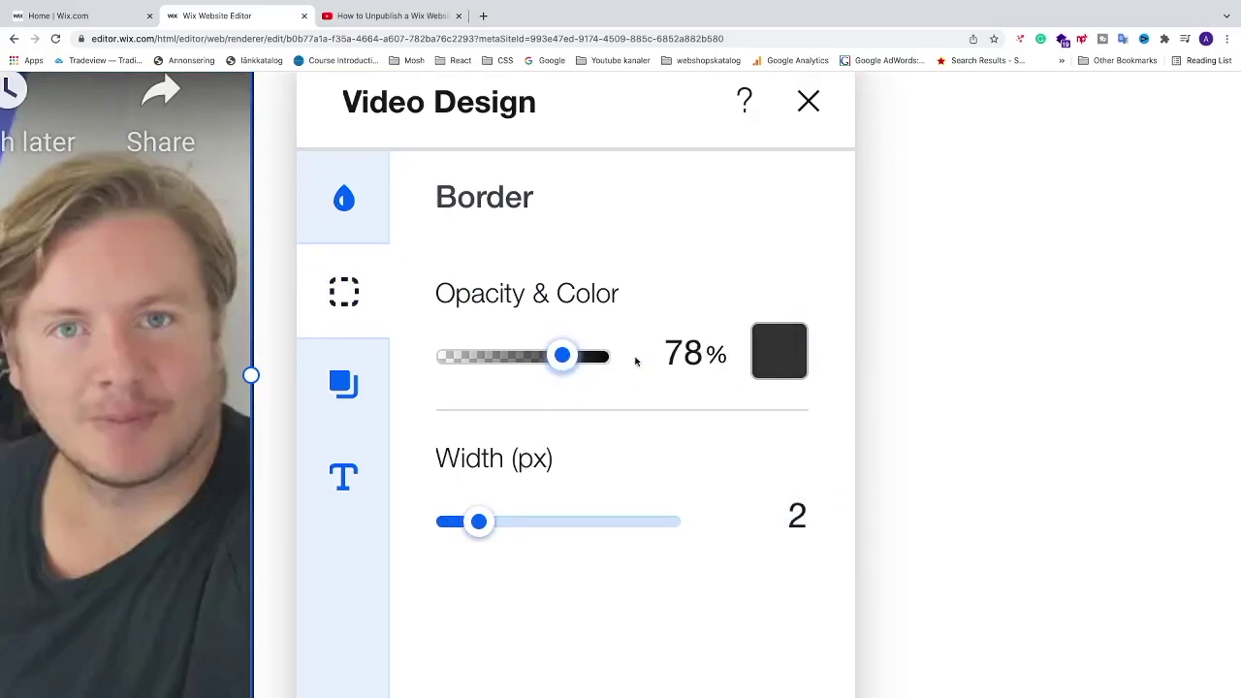
click(693, 354)
text(80)
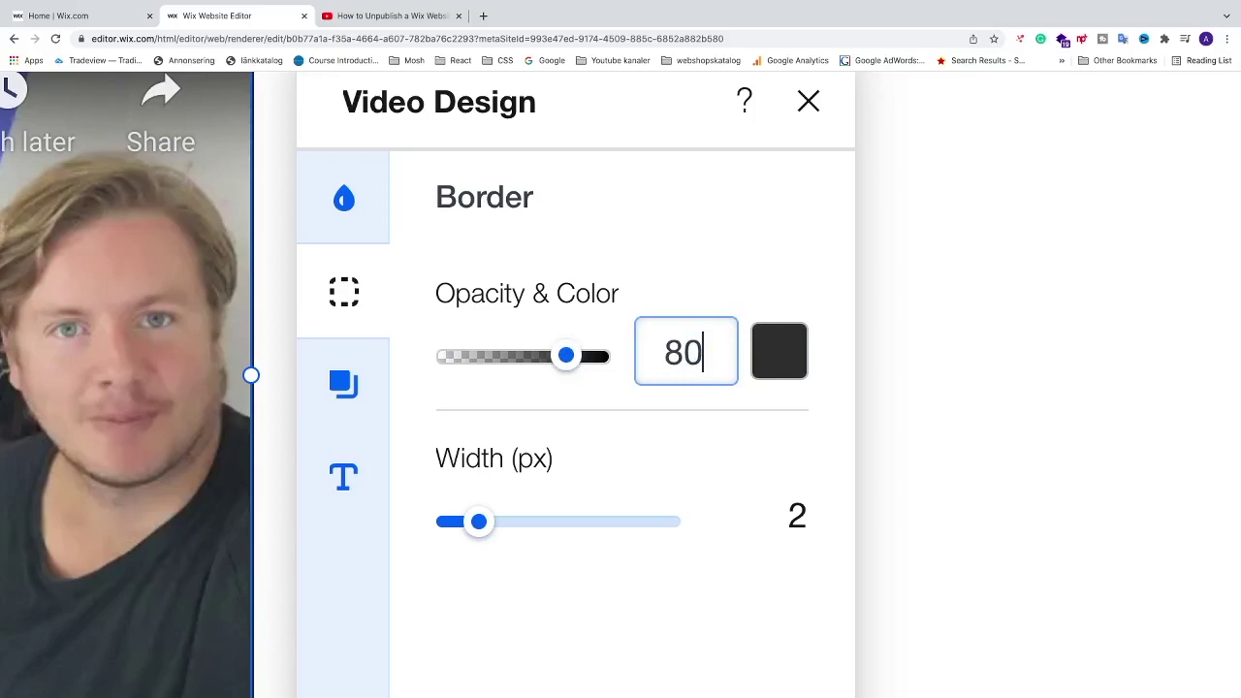
key(Return)
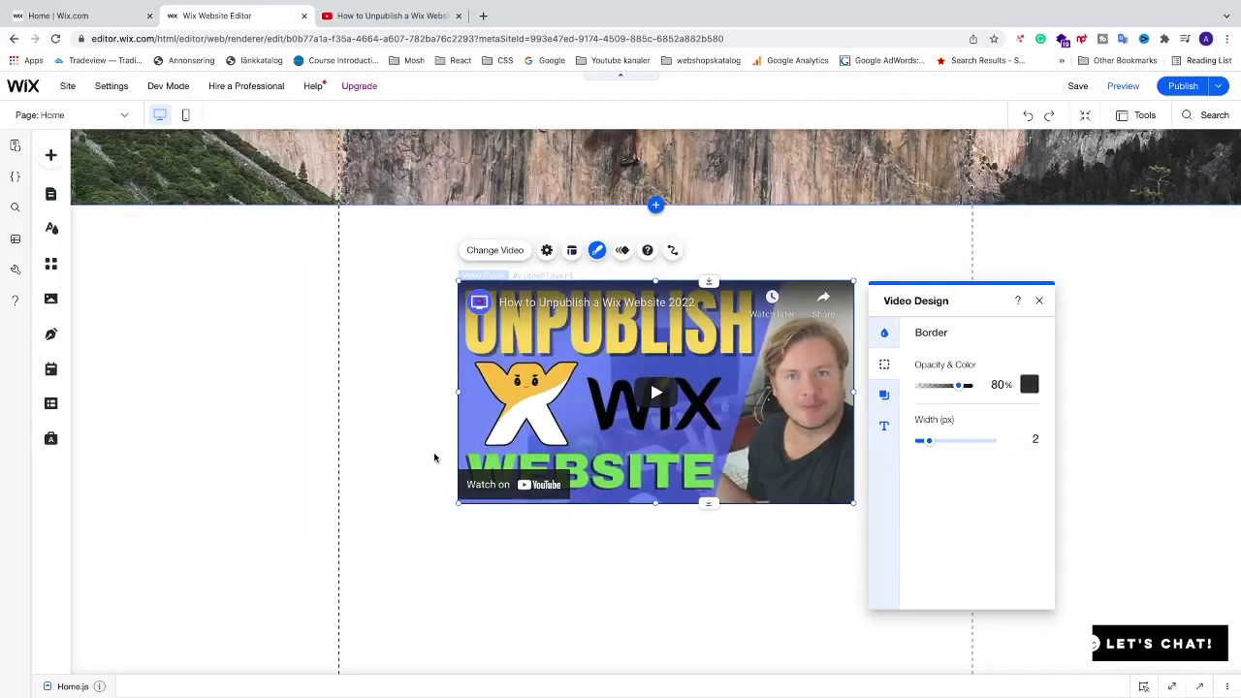
click(437, 458)
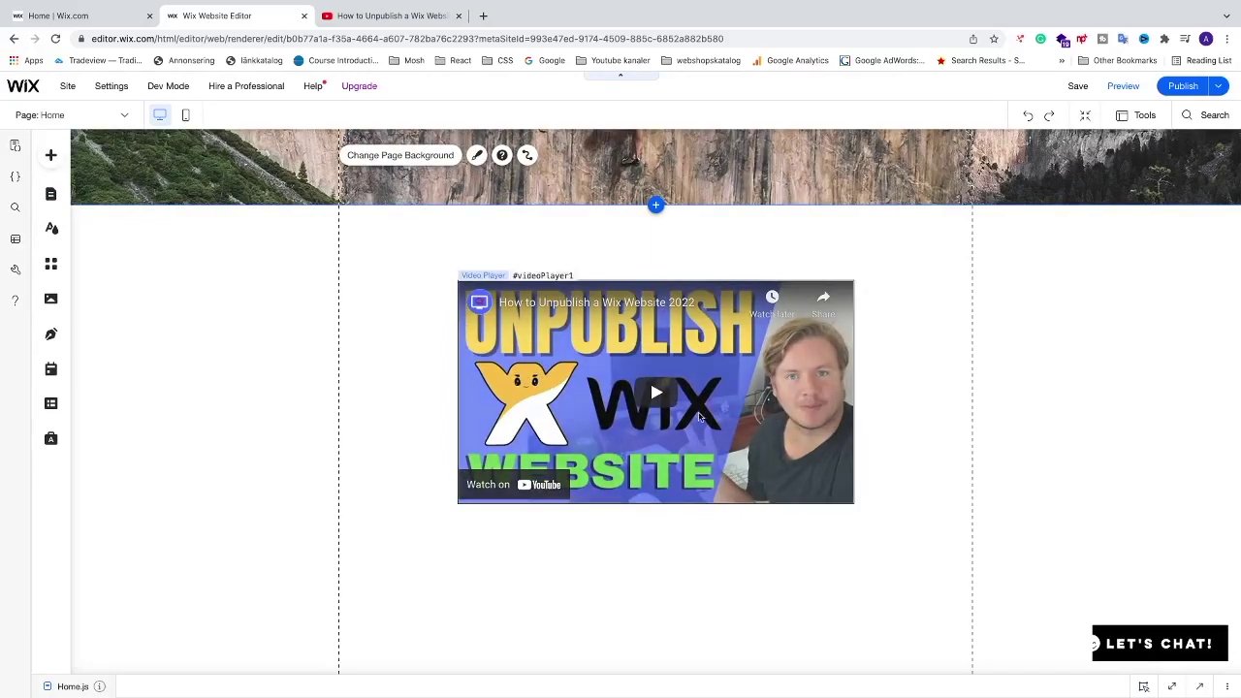
Turn on the video player's shadow in its Design settings and set the angle to 325°
click(611, 412)
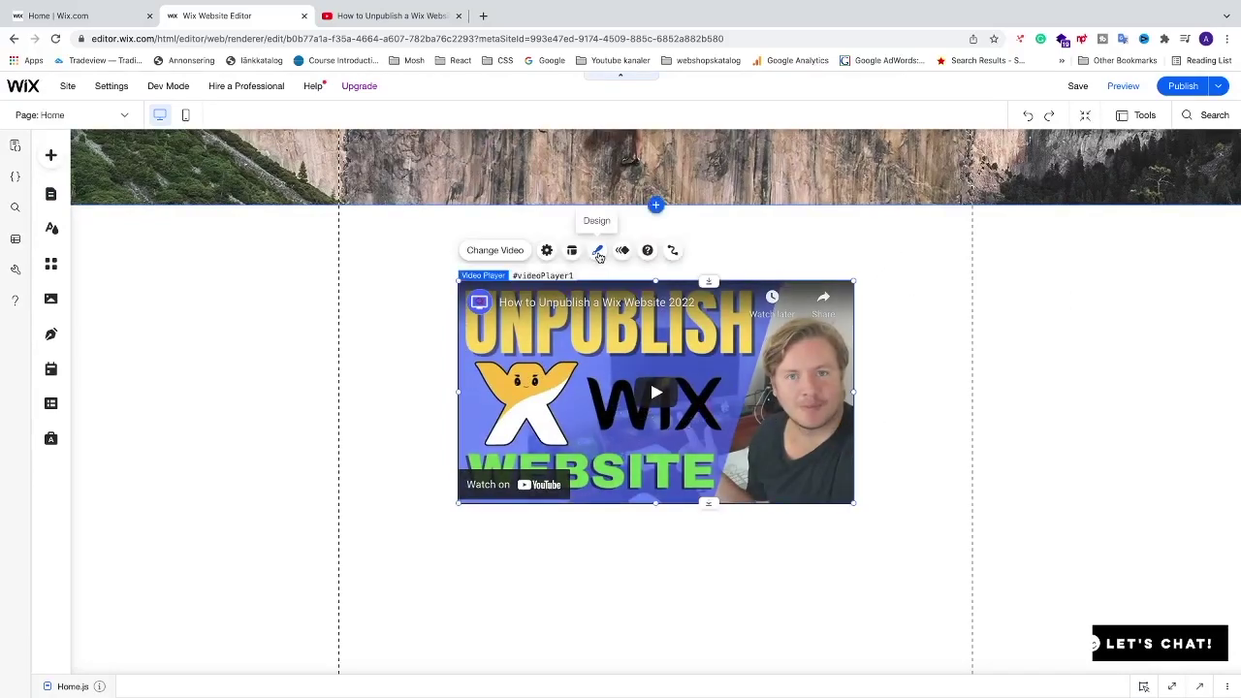
click(597, 250)
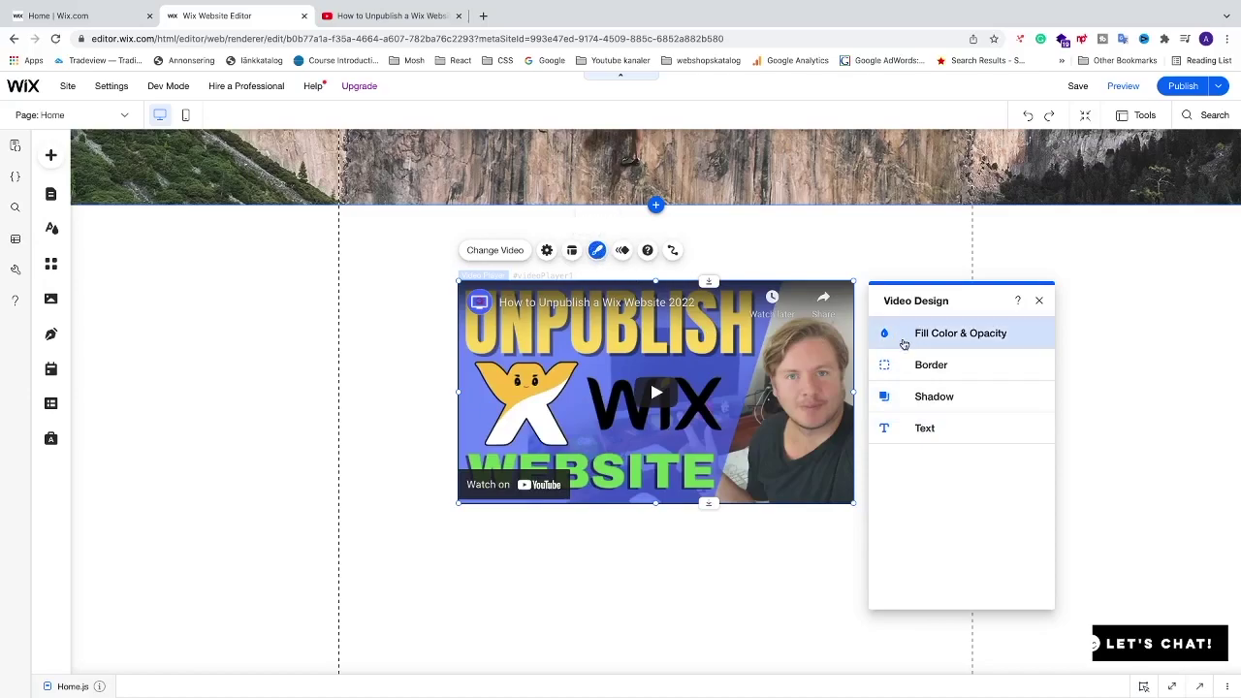
scroll(955, 396, up, 5)
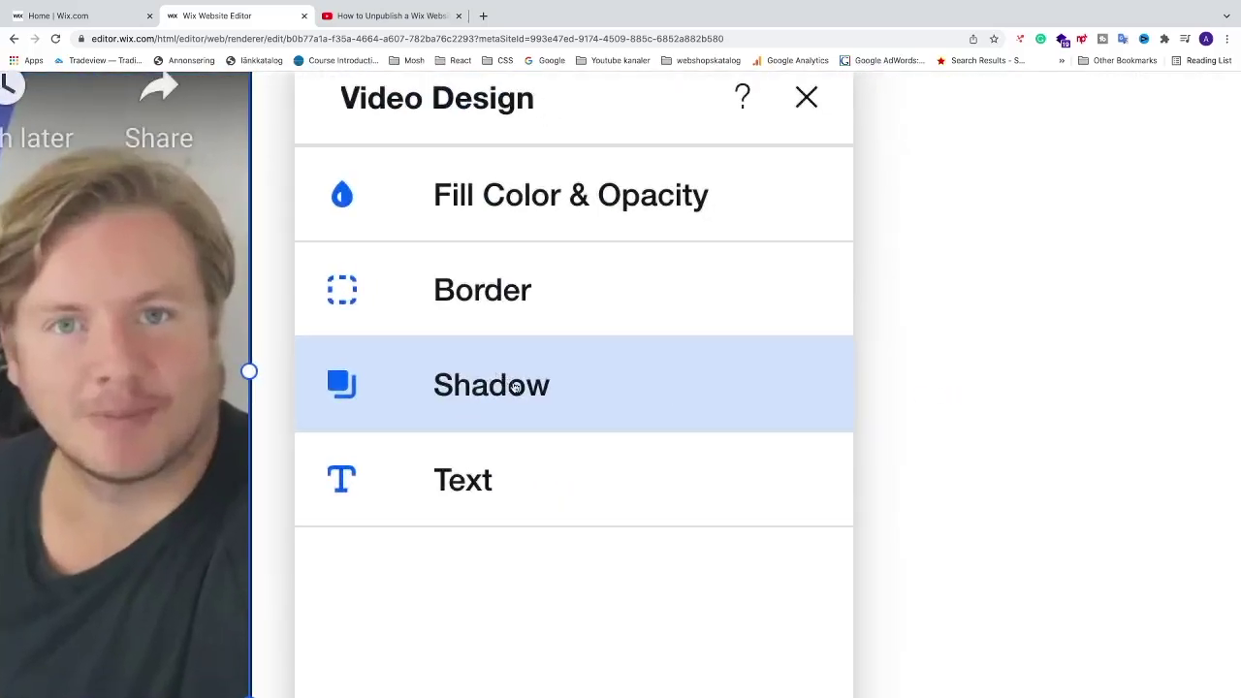
click(457, 386)
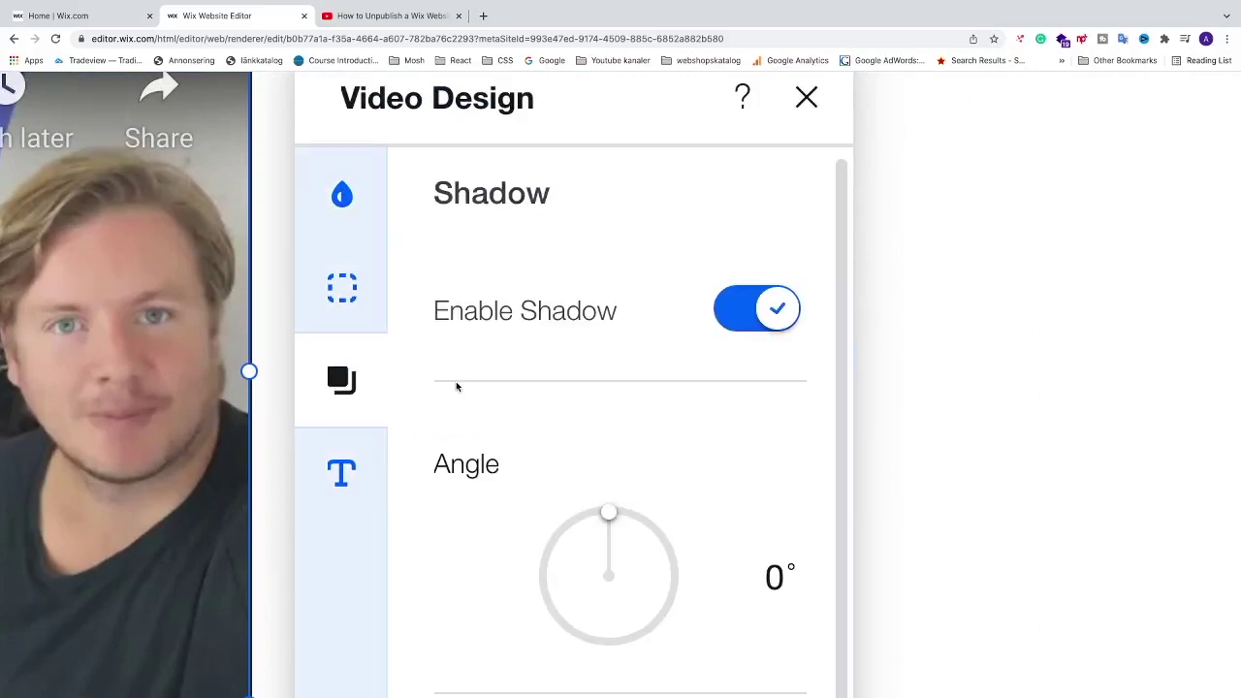
scroll(457, 386, down, 5)
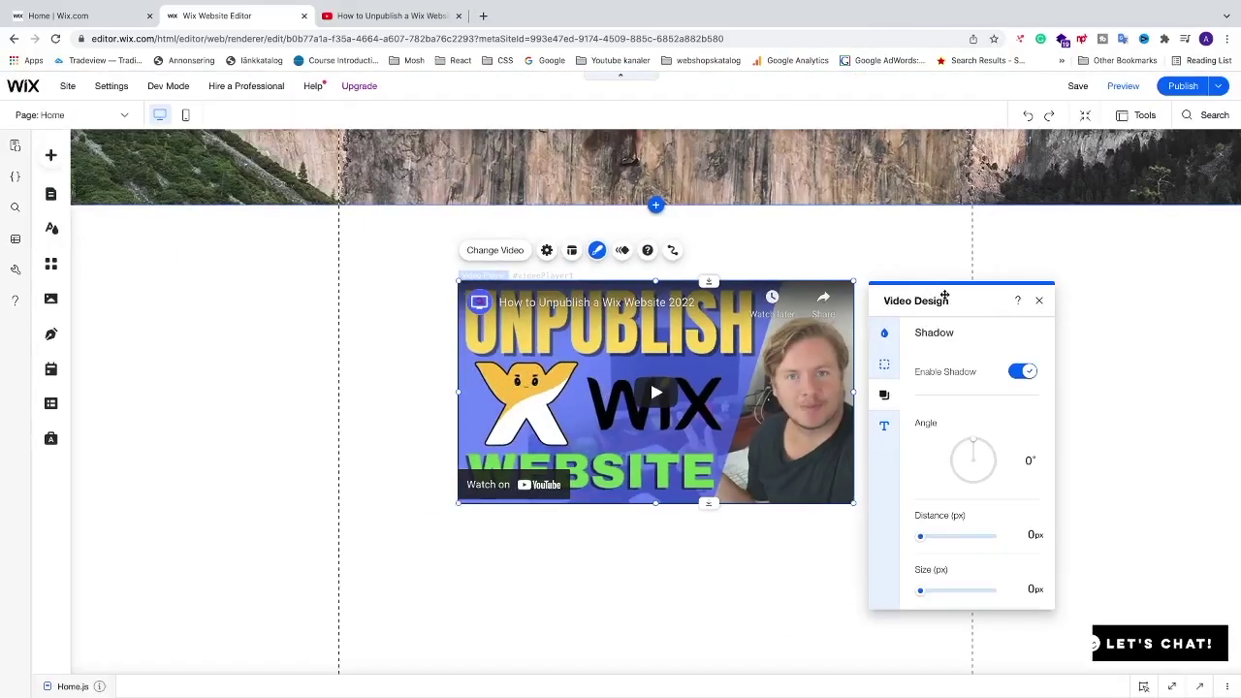
drag(944, 295, 1025, 283)
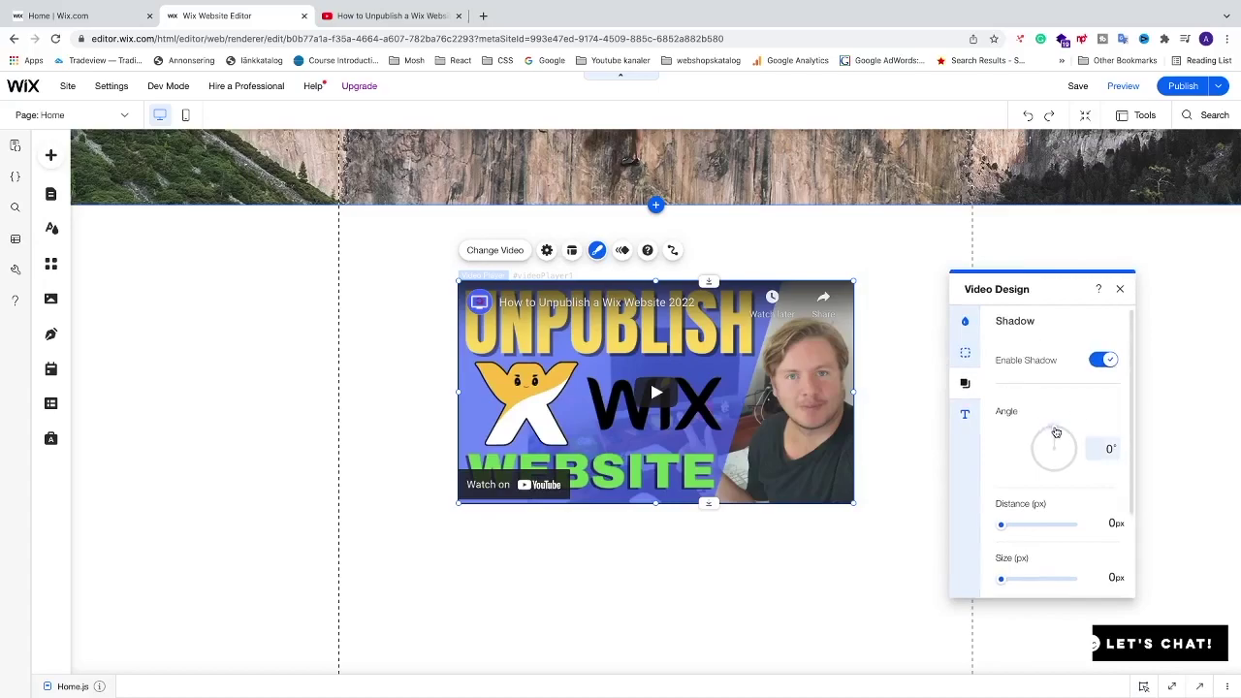
drag(1056, 432, 1041, 438)
click(1101, 448)
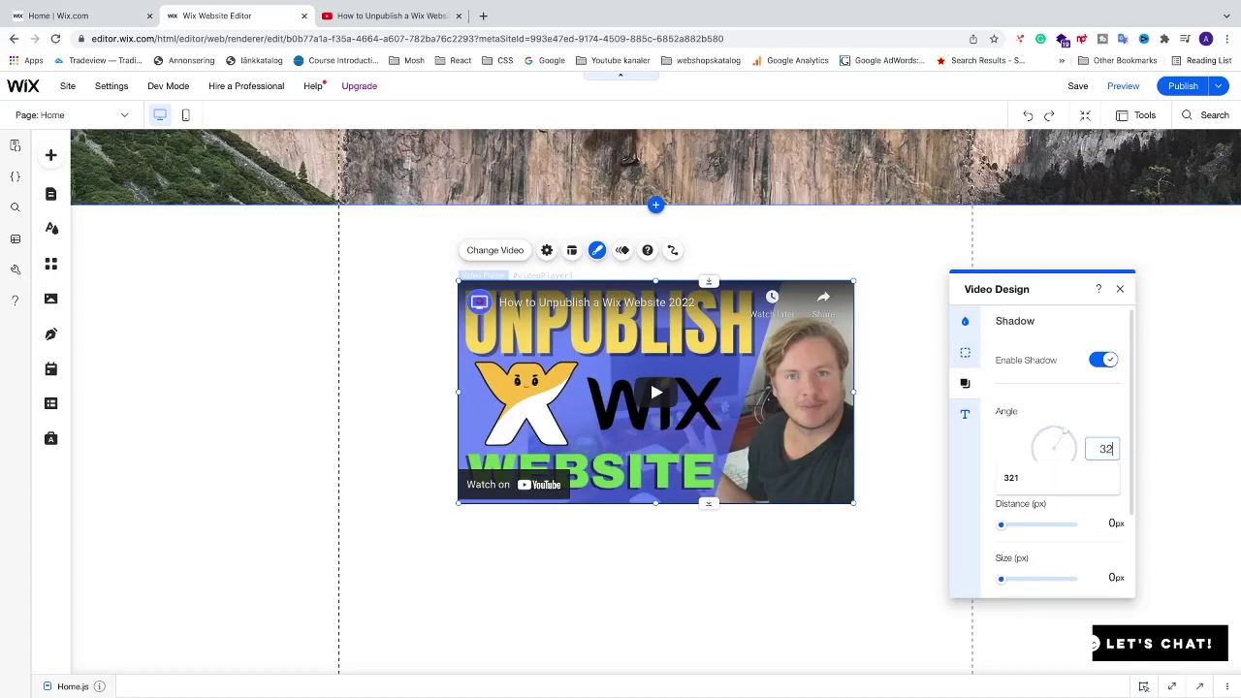
text(325)
scroll(1077, 481, down, 1)
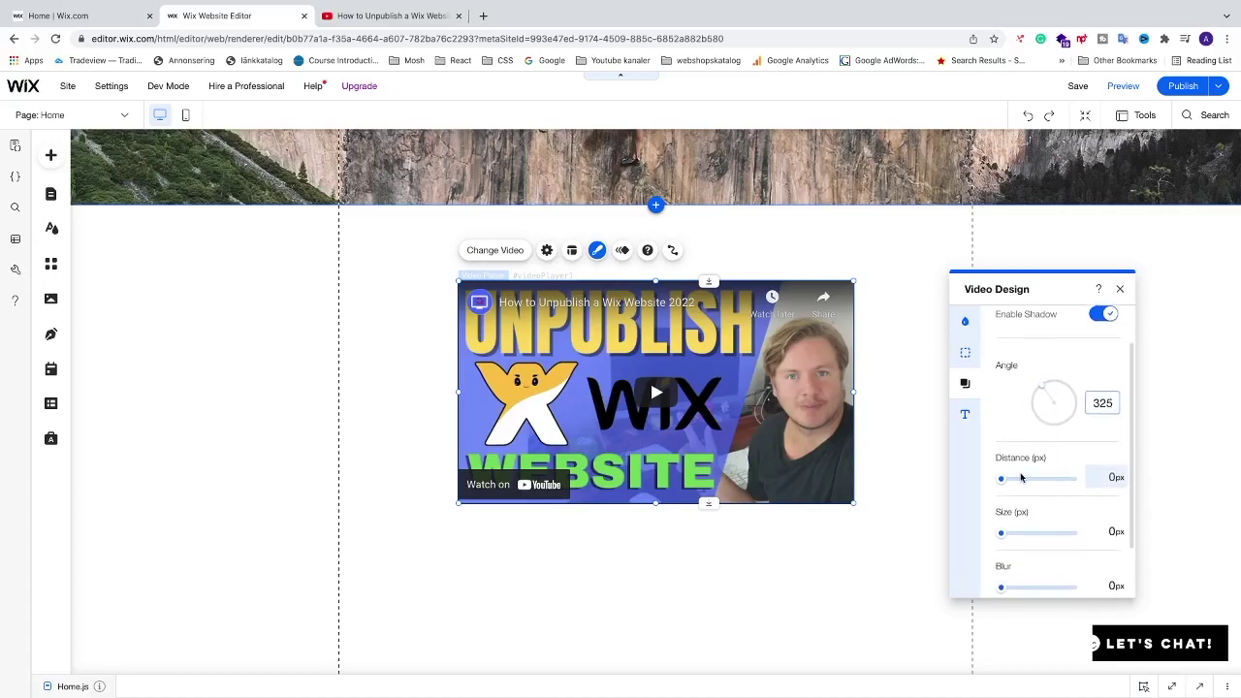
Set the shadow distance to 7 px and the blur to 40 px
click(1108, 477)
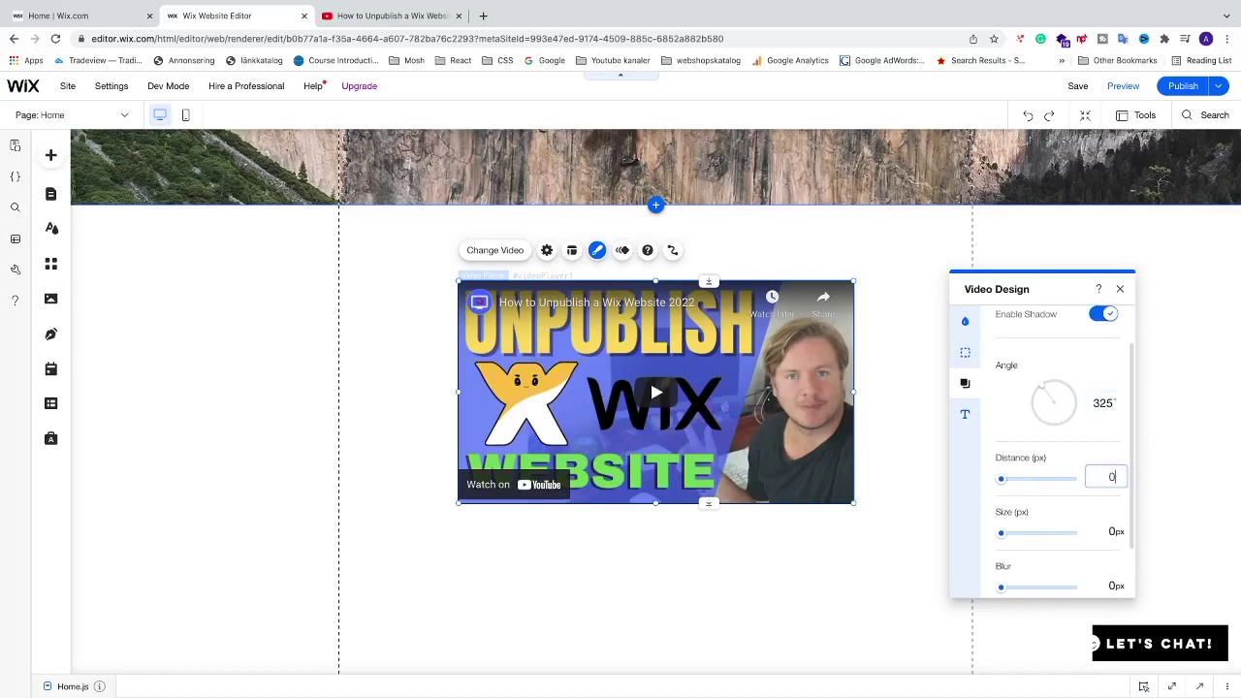
key(BackSpace)
text(7.00)
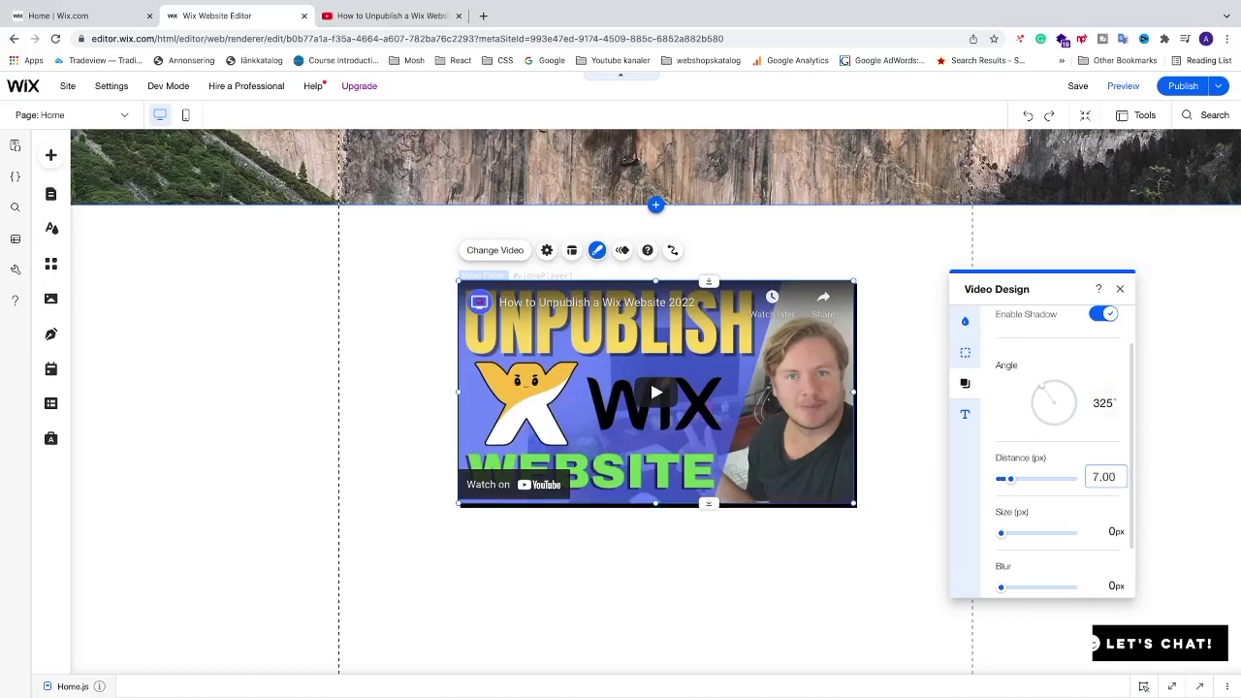
scroll(1067, 519, down, 1)
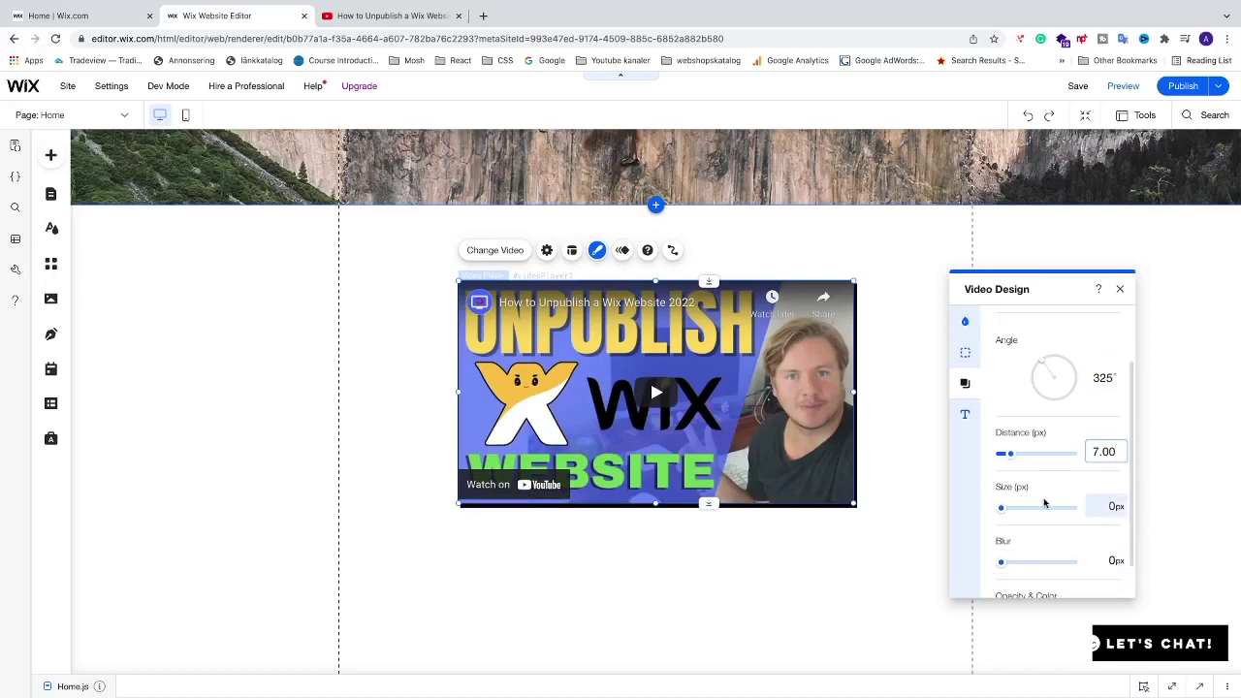
scroll(1067, 509, down, 1)
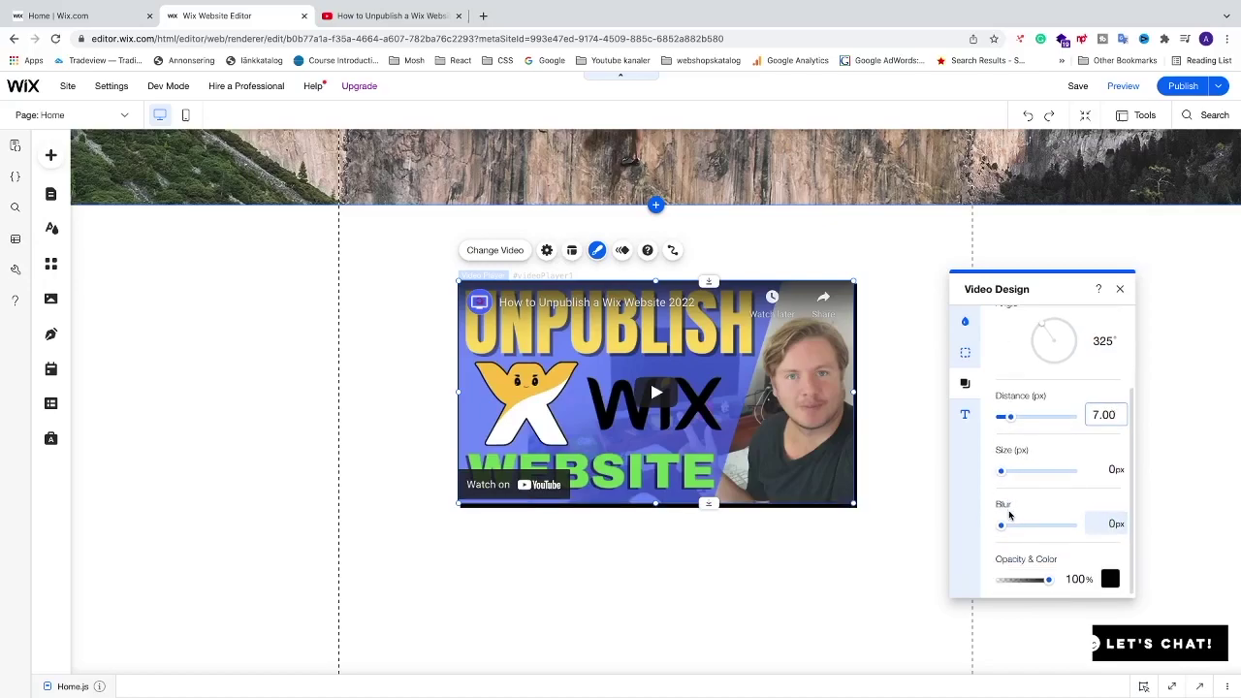
click(1115, 523)
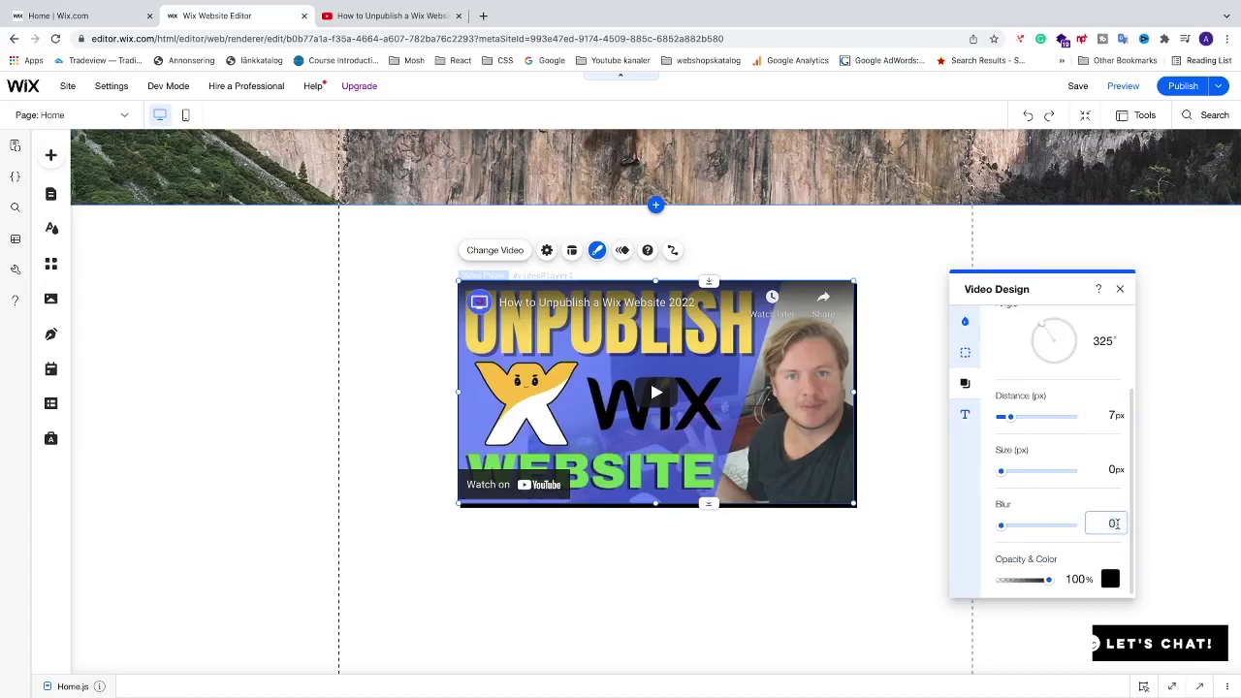
key(BackSpace)
text(40)
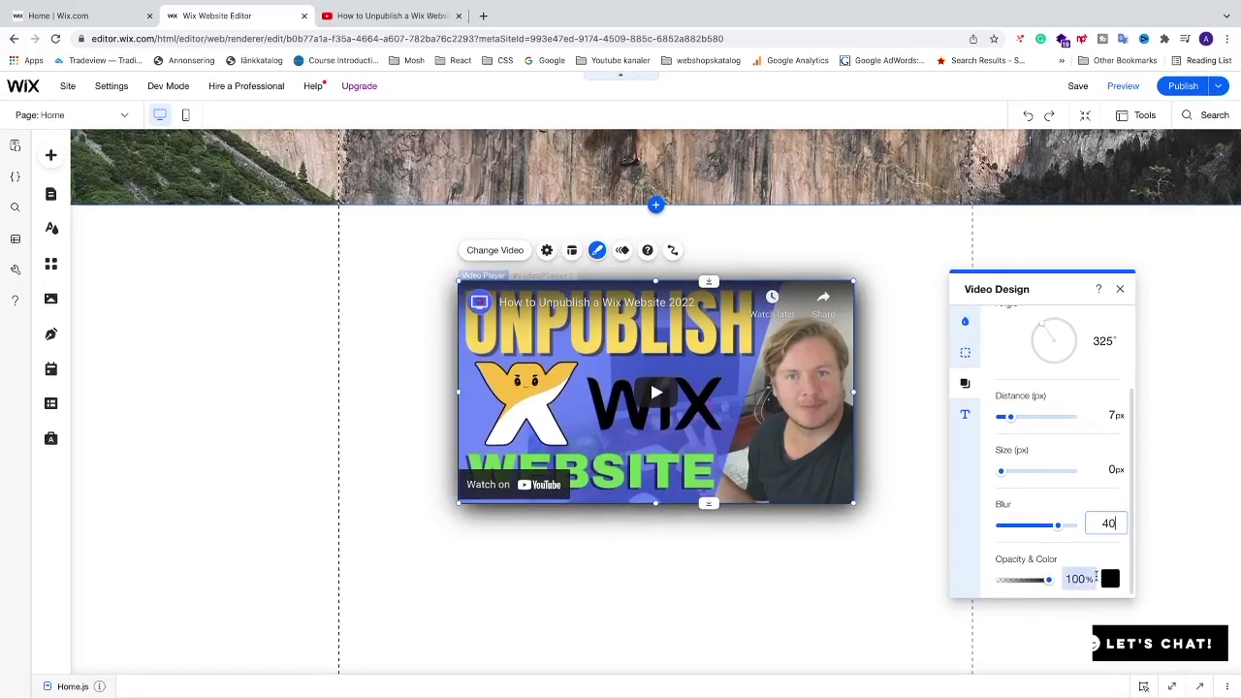
Set the shadow opacity to 65% and close the Video Design panel
click(1083, 578)
key(BackSpace)
key(BackSpace)
key(BackSpace)
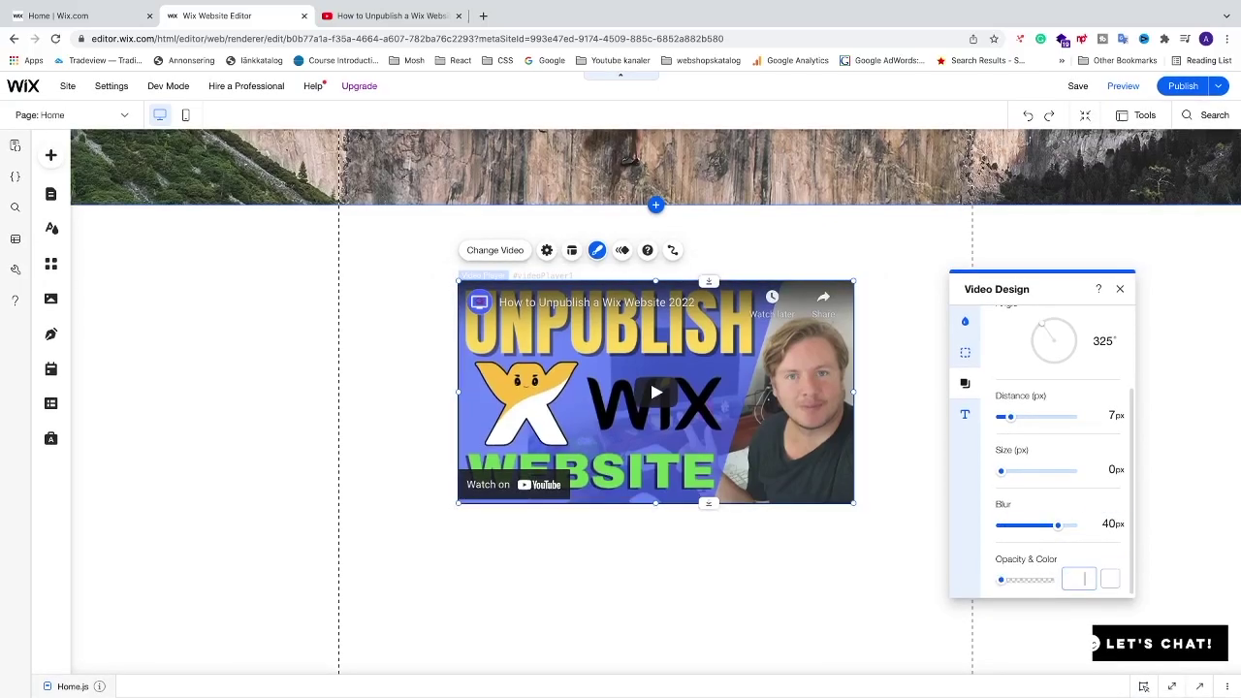
text(65)
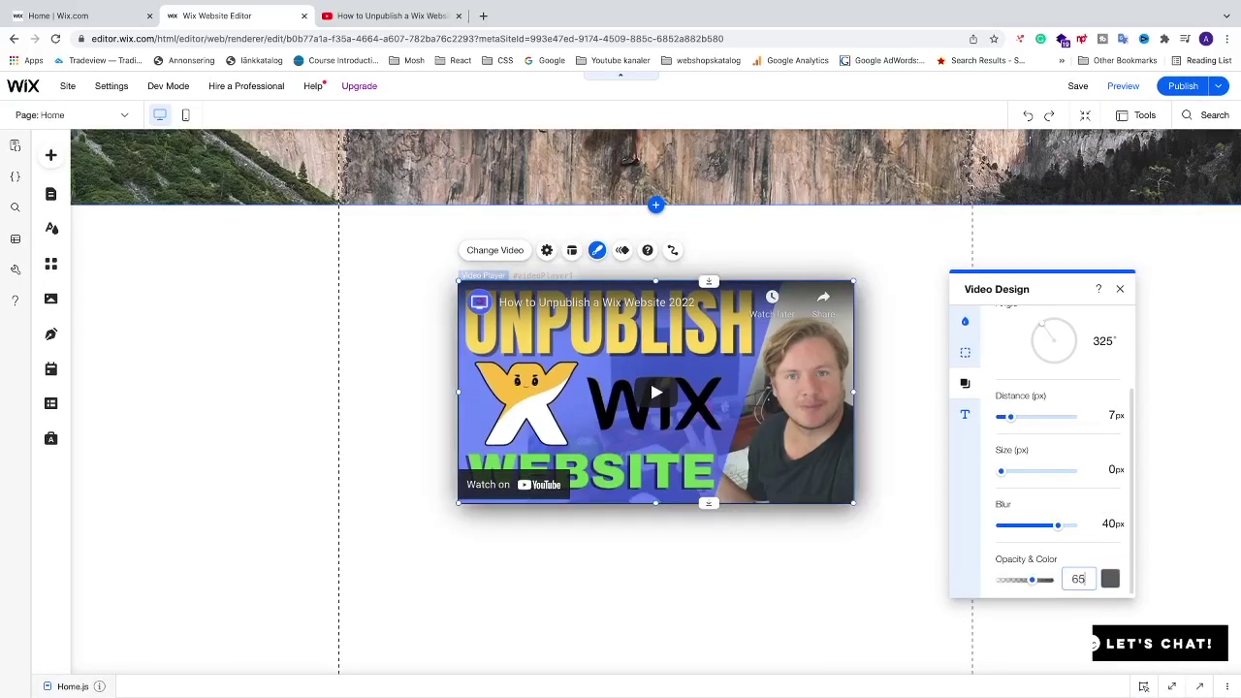
click(1120, 289)
click(818, 570)
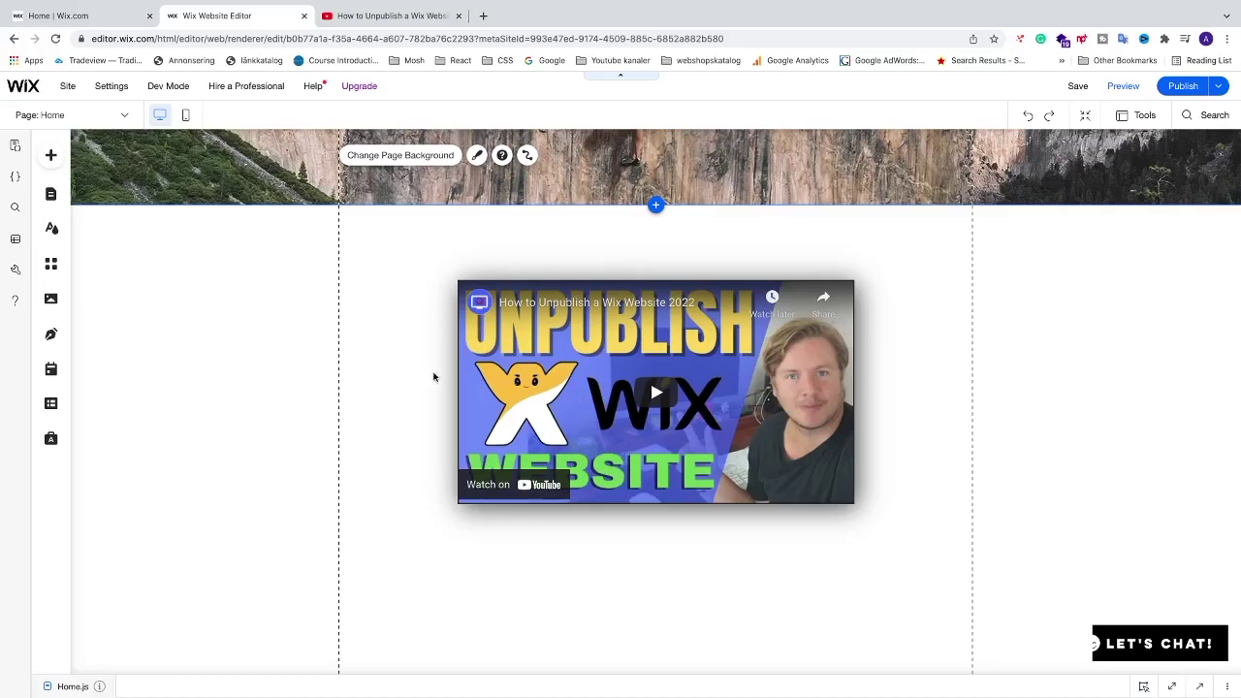
Preview the site to see the bordered, shadowed How to Unpublish video player
click(1122, 87)
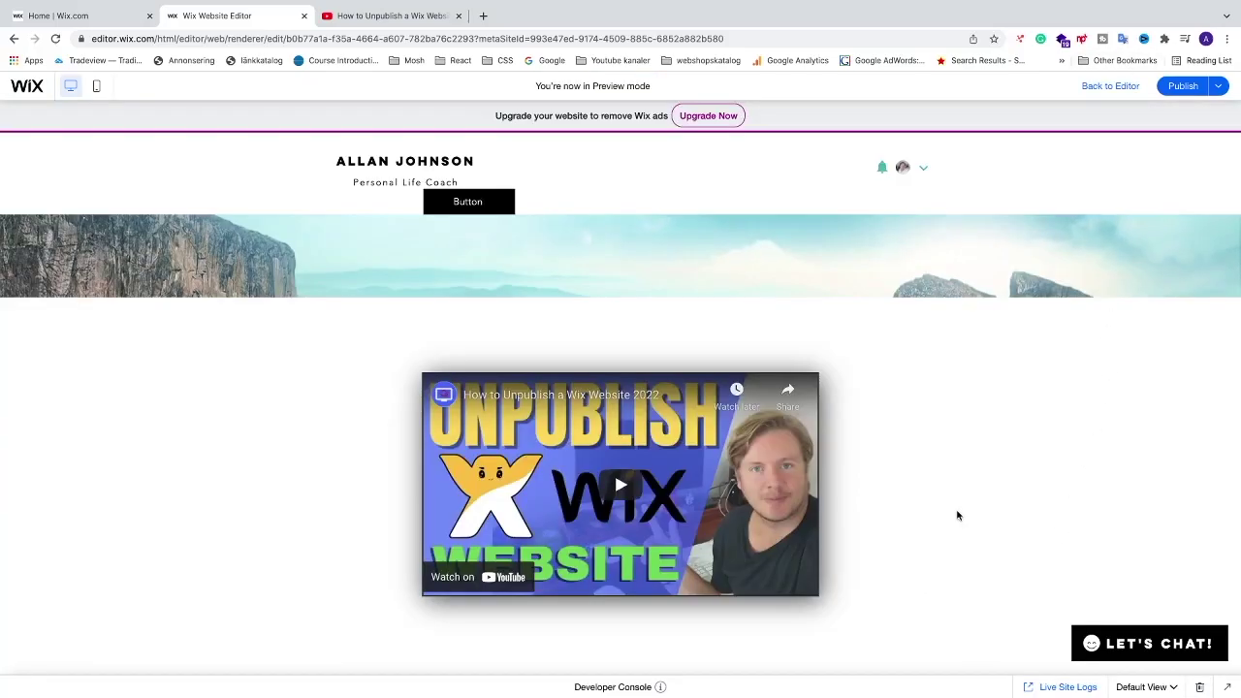